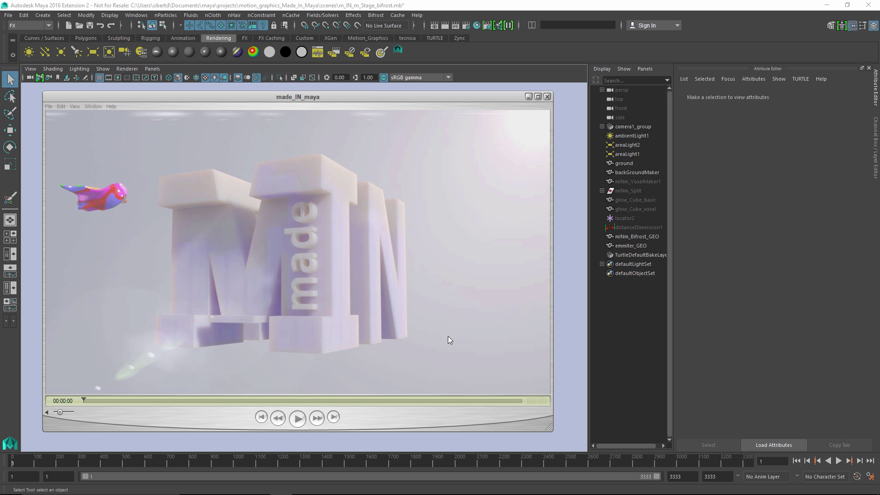
# - Play the rendered made_IN_maya movie in the player, then pause it
pyautogui.click(314, 406)
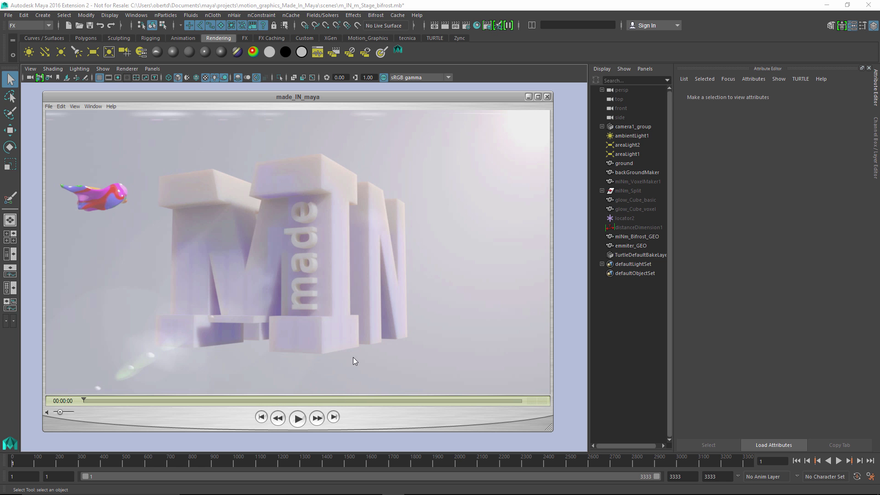
pyautogui.click(298, 418)
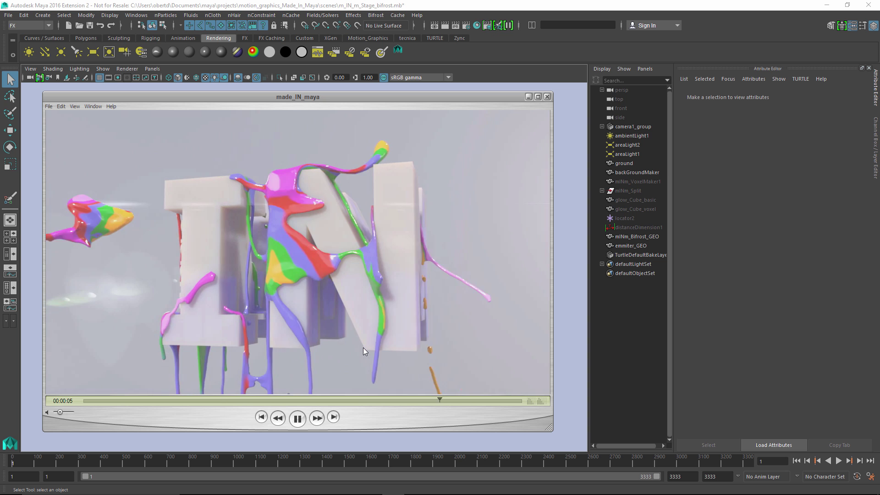
pyautogui.click(298, 419)
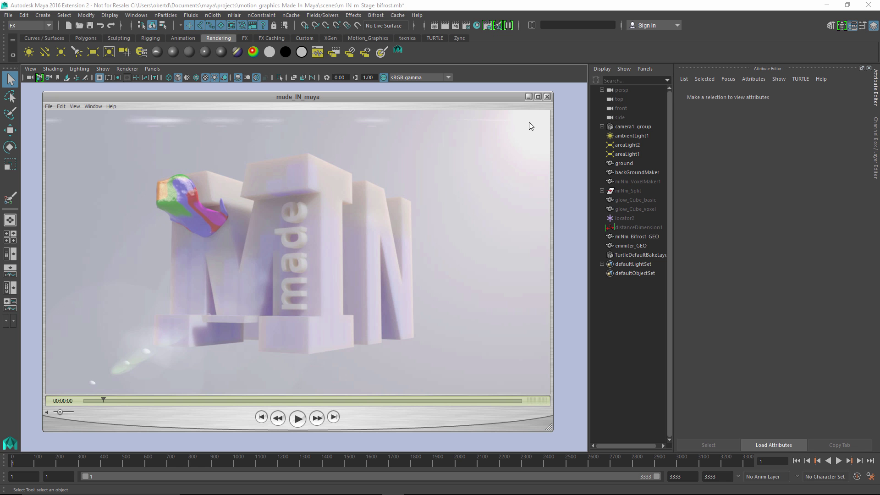
# - Close the movie player, then select emmiter_GEO and frame it in the view
pyautogui.click(529, 96)
pyautogui.moveTo(335, 204)
pyautogui.keyDown('alt'); pyautogui.mouseDown(button='right')
pyautogui.moveTo(337, 220)
pyautogui.moveTo(322, 216)
pyautogui.mouseUp(button='right'); pyautogui.keyUp('alt')
pyautogui.keyDown('alt'); pyautogui.moveTo(322, 216); pyautogui.dragTo(285, 232); pyautogui.keyUp('alt')
pyautogui.click(231, 183)
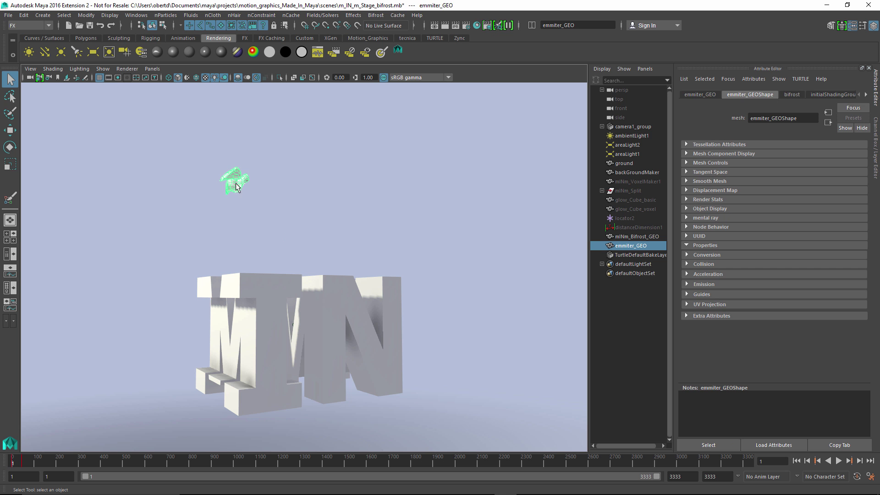
pyautogui.press('f')
pyautogui.keyDown('alt'); pyautogui.moveTo(282, 197); pyautogui.dragTo(325, 205); pyautogui.keyUp('alt')
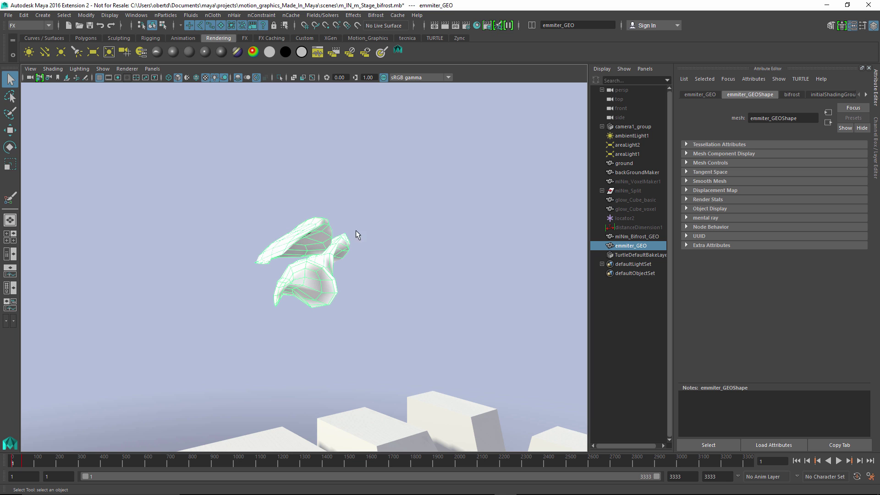
# - Set the playback end frame to 150
pyautogui.doubleClick(682, 476)
pyautogui.write('105')
pyautogui.press('Return')
pyautogui.write('150')
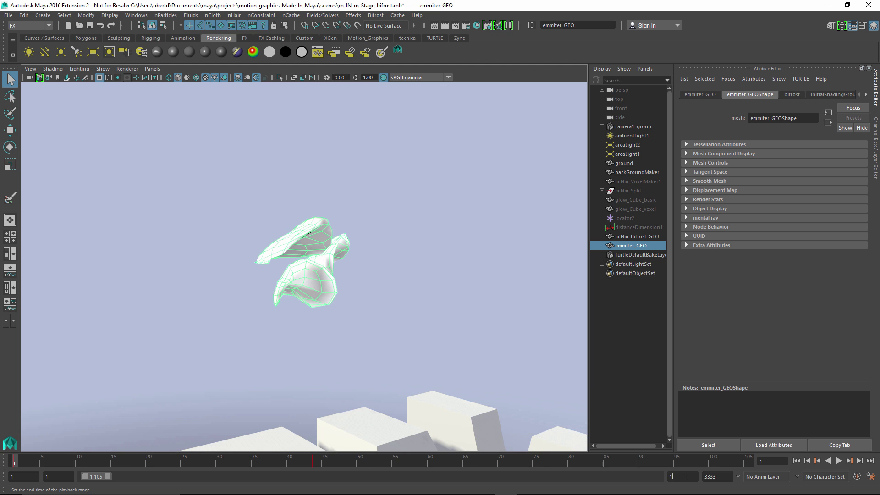
pyautogui.press('Return')
# - Scrub the timeline to check the emitter's motion from a three-quarter view of the letters
pyautogui.keyDown('alt'); pyautogui.moveTo(387, 301); pyautogui.dragTo(358, 296, button='right'); pyautogui.keyUp('alt')
pyautogui.keyDown('alt'); pyautogui.moveTo(359, 296); pyautogui.dragTo(175, 295); pyautogui.keyUp('alt')
pyautogui.moveTo(45, 462); pyautogui.dragTo(13, 463)
pyautogui.keyDown('alt'); pyautogui.moveTo(272, 318); pyautogui.dragTo(324, 261); pyautogui.keyUp('alt')
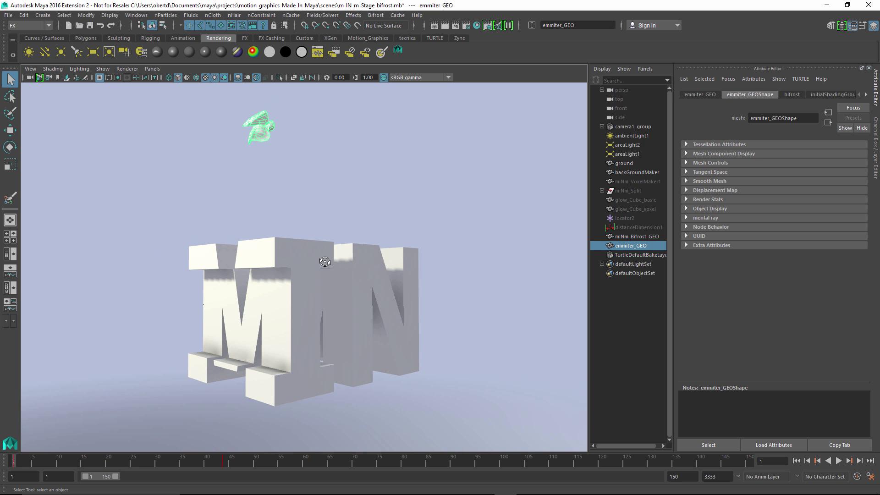
pyautogui.keyDown('alt'); pyautogui.moveTo(336, 258); pyautogui.dragTo(291, 260); pyautogui.keyUp('alt')
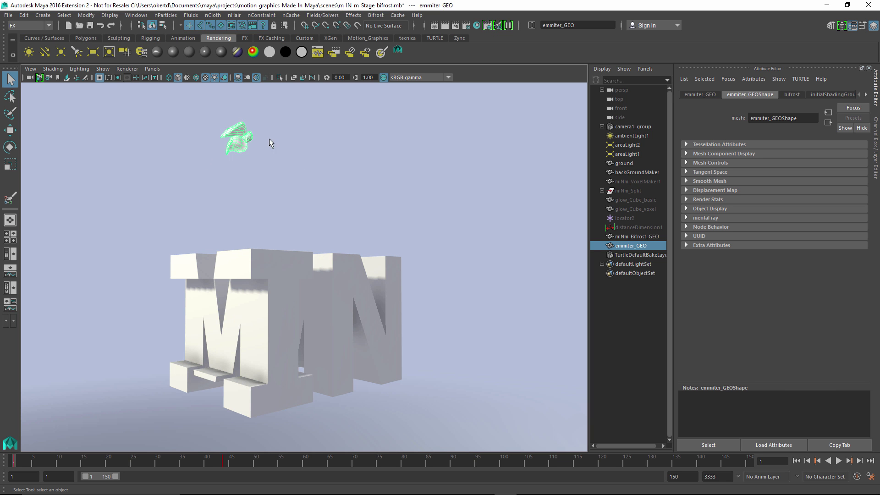
# - Create a Bifrost liquid from the emitter and make the MIN letters a collider
pyautogui.click(375, 16)
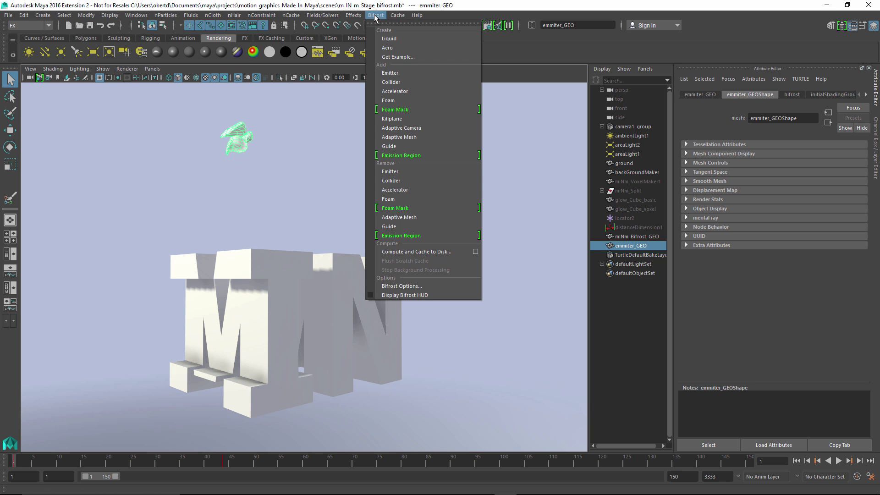
pyautogui.click(389, 39)
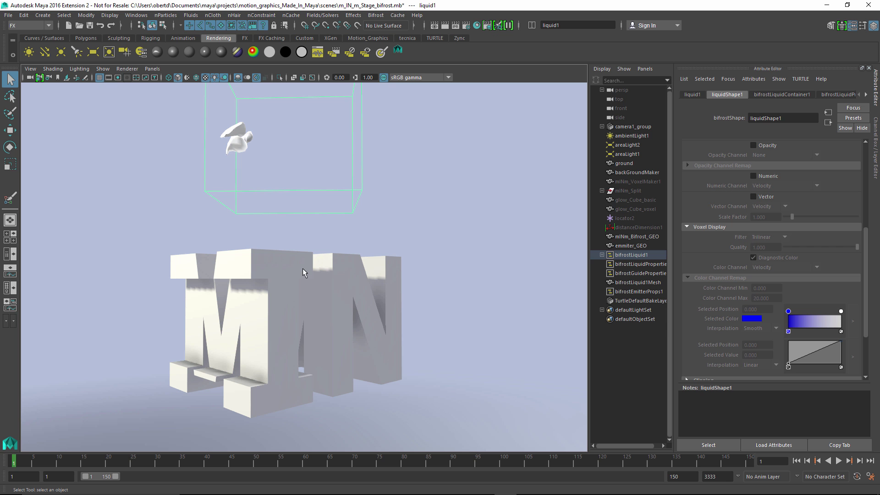
pyautogui.click(347, 287)
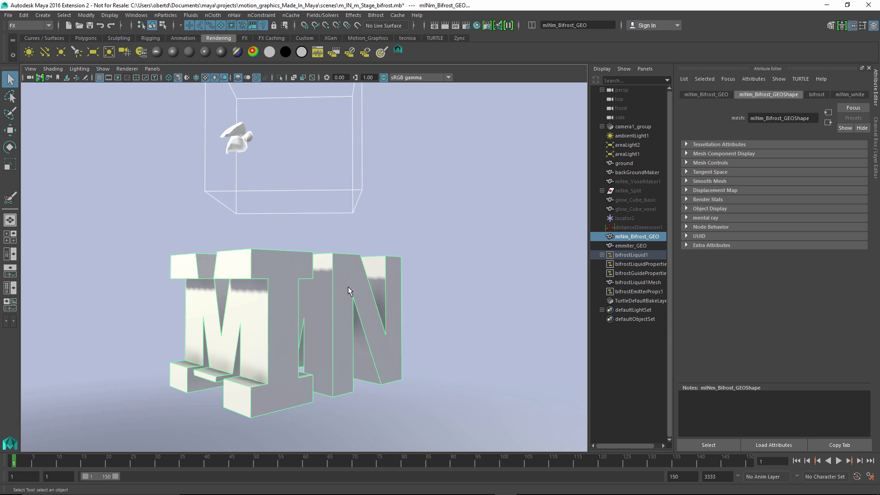
pyautogui.keyDown('alt'); pyautogui.moveTo(267, 265); pyautogui.dragTo(386, 261); pyautogui.keyUp('alt')
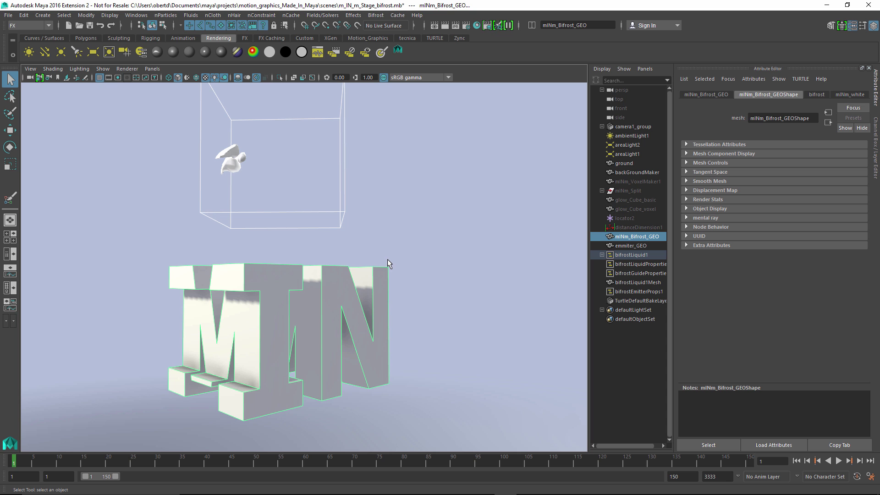
pyautogui.click(375, 15)
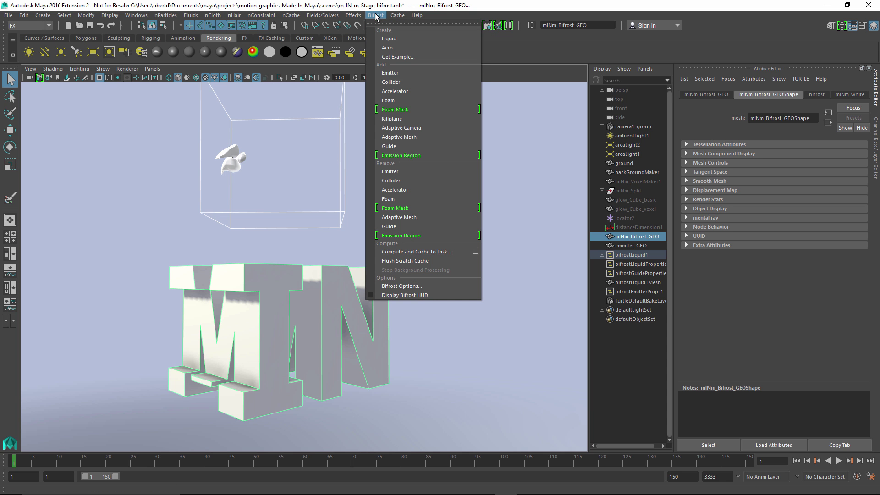
pyautogui.click(391, 82)
# - Add a Bifrost kill plane and move it down below the letters
pyautogui.moveTo(339, 207); pyautogui.dragTo(320, 192)
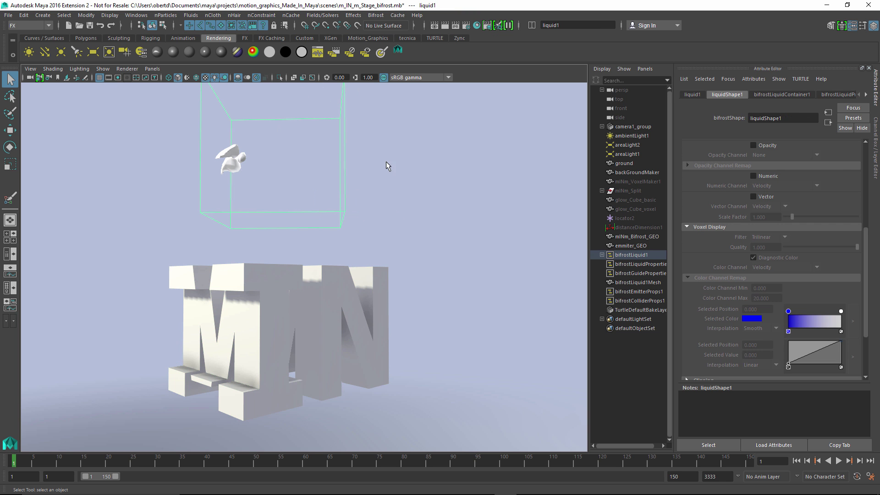
pyautogui.click(376, 15)
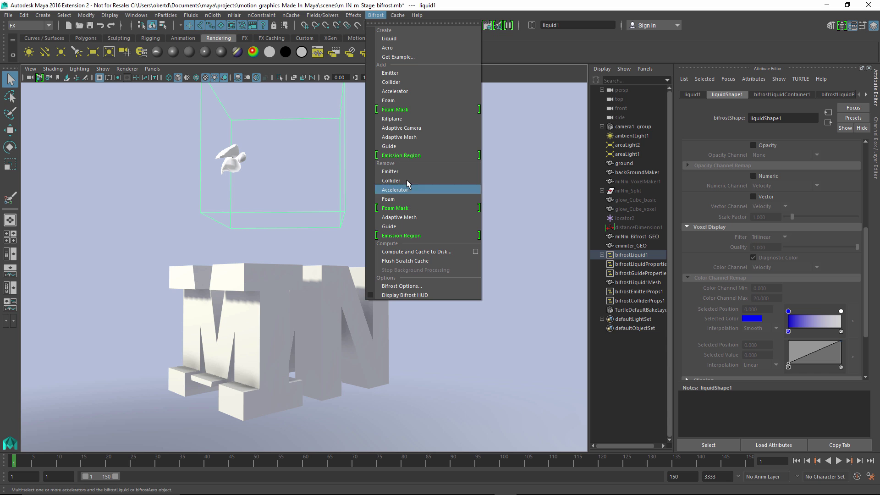
pyautogui.click(406, 118)
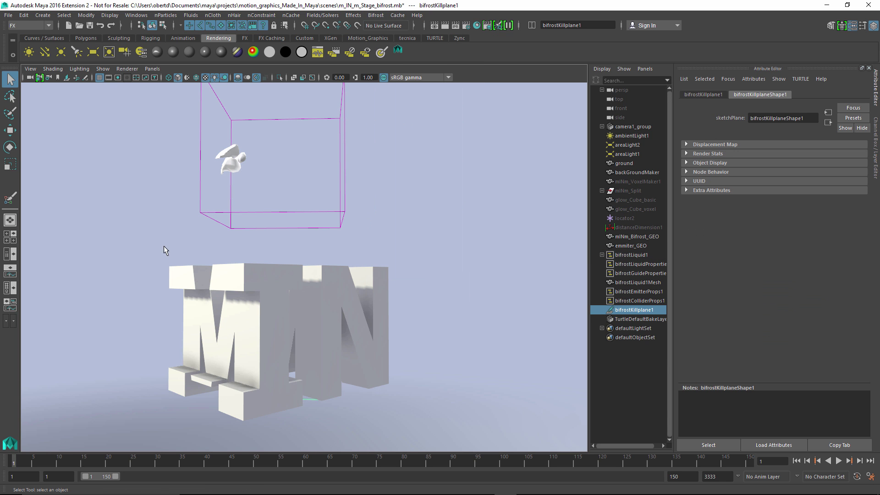
pyautogui.press('w')
pyautogui.press('e')
pyautogui.press('w')
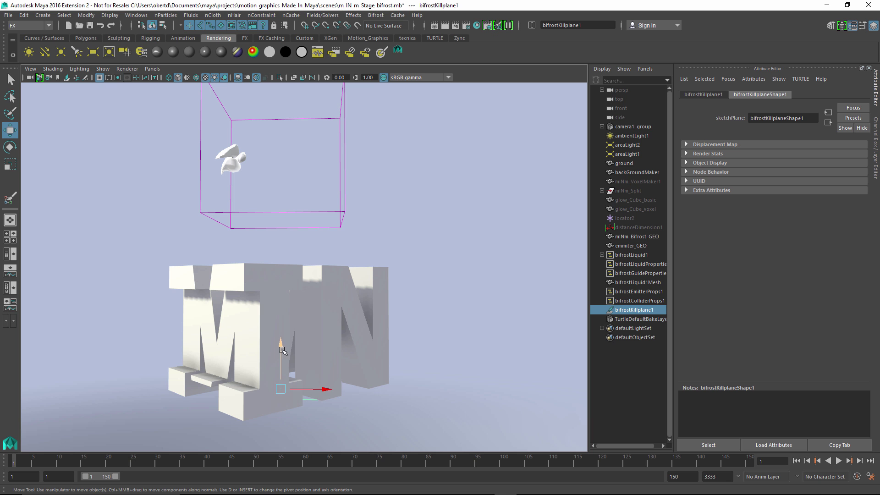
pyautogui.moveTo(280, 344); pyautogui.dragTo(281, 398)
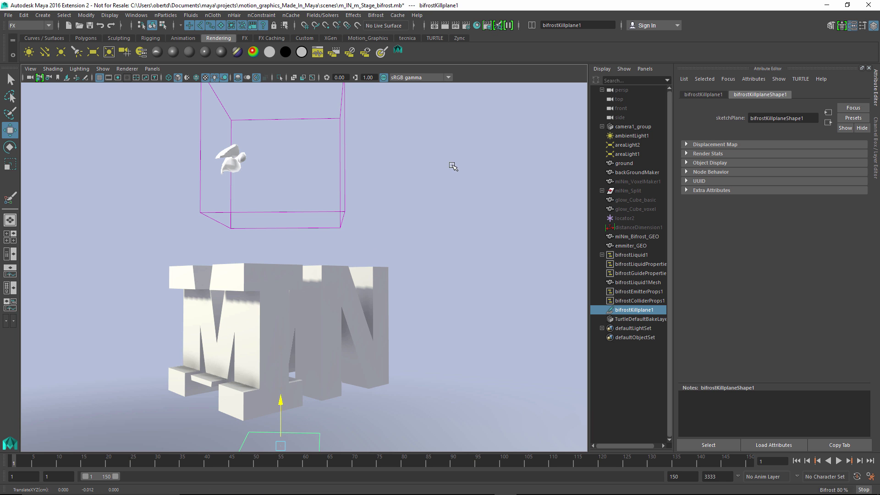
pyautogui.click(381, 188)
pyautogui.click(321, 183)
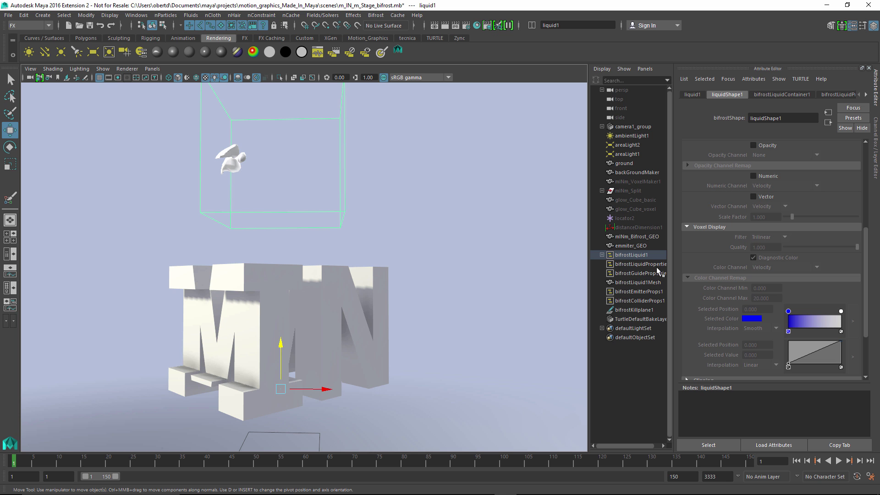
# - Set bifrostLiquidProperties1's Master Voxel Size to 0.1
pyautogui.click(634, 264)
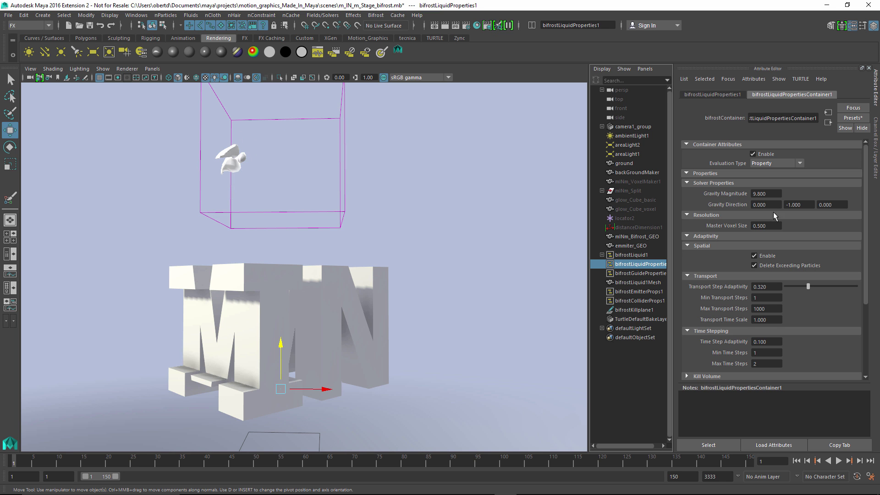
pyautogui.click(759, 225)
pyautogui.press('BackSpace')
pyautogui.press('BackSpace')
pyautogui.press('BackSpace')
pyautogui.write('1')
pyautogui.press('Return')
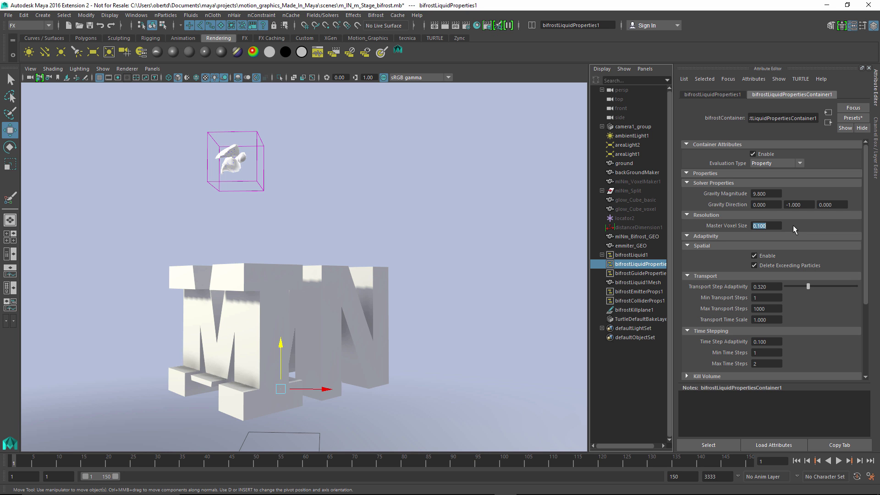
# - Play the liquid simulation to frame 34, replay it, and rewind to frame 1
pyautogui.click(261, 181)
pyautogui.click(837, 461)
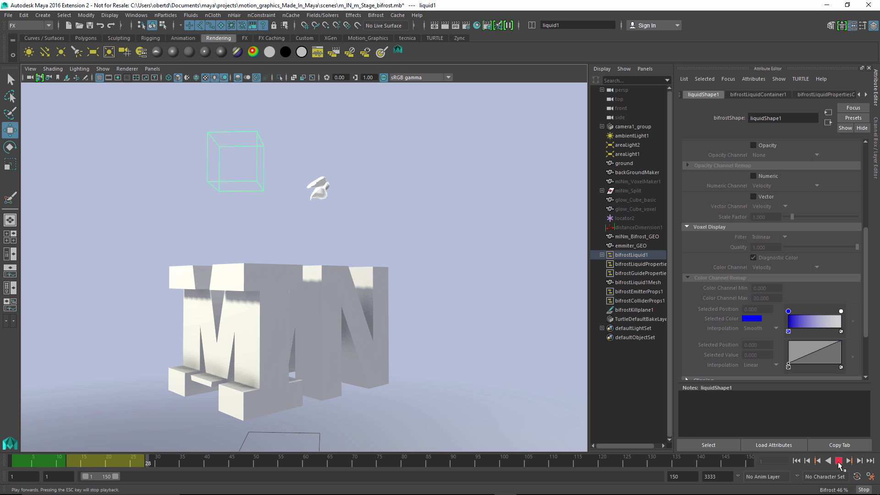
pyautogui.click(839, 462)
pyautogui.moveTo(37, 463); pyautogui.dragTo(74, 464)
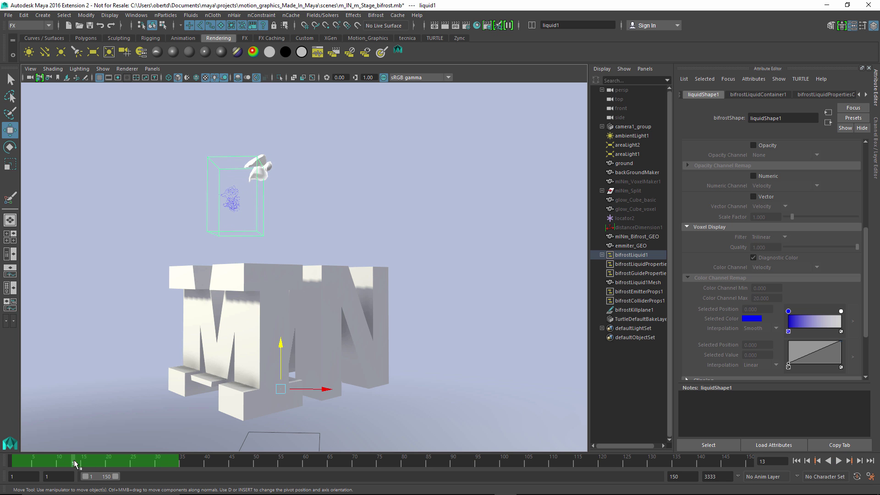
pyautogui.click(837, 462)
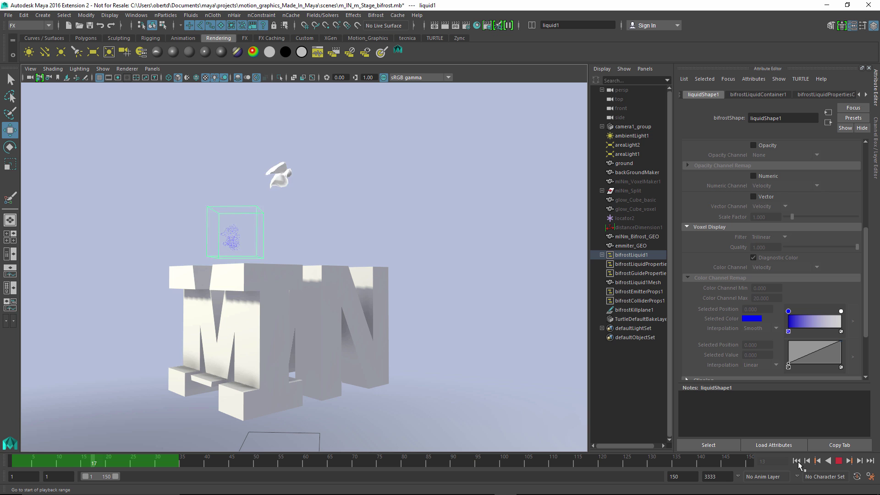
pyautogui.click(837, 462)
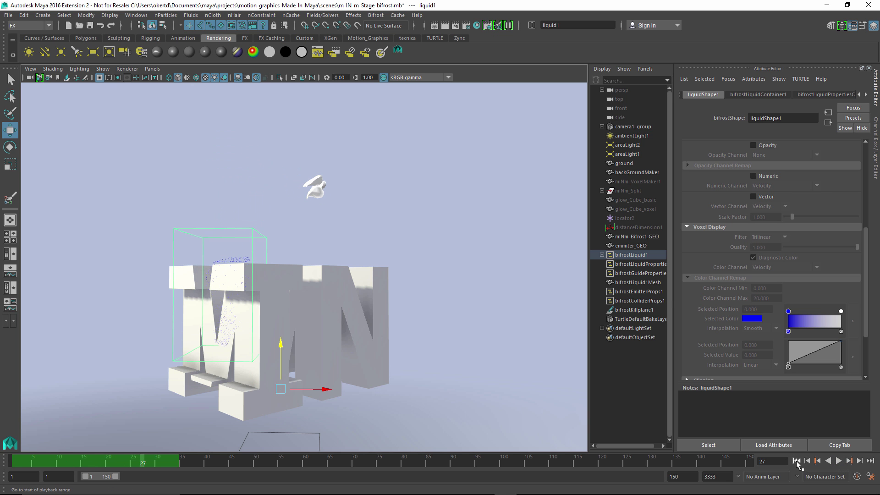
pyautogui.click(795, 460)
# - Turn on Continuous Emission for the emitter and replay the simulation to frame 15
pyautogui.click(635, 292)
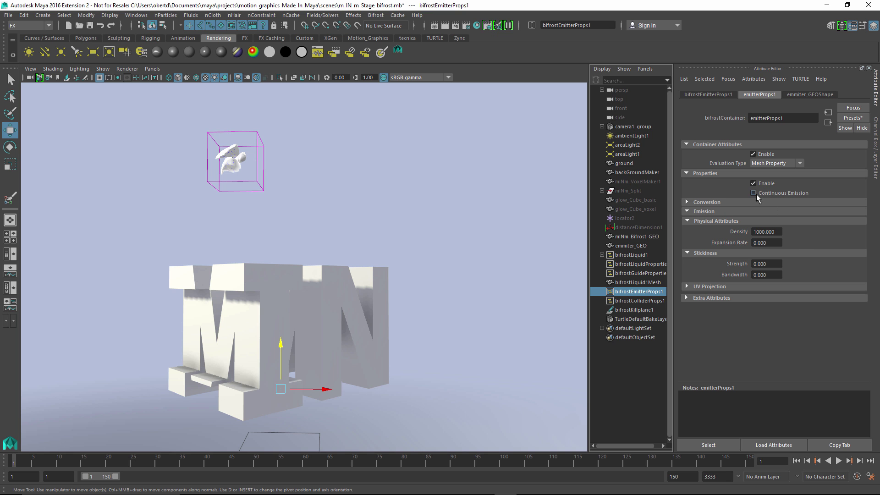
pyautogui.click(753, 194)
pyautogui.click(255, 190)
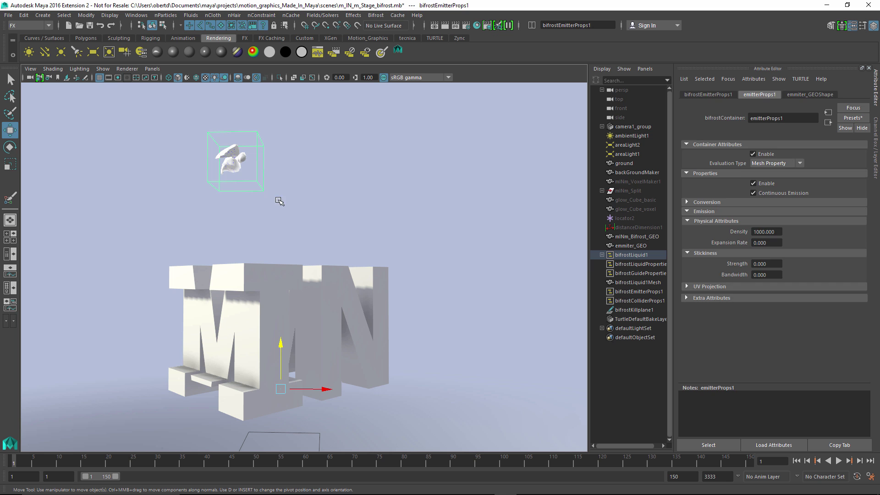
pyautogui.click(838, 461)
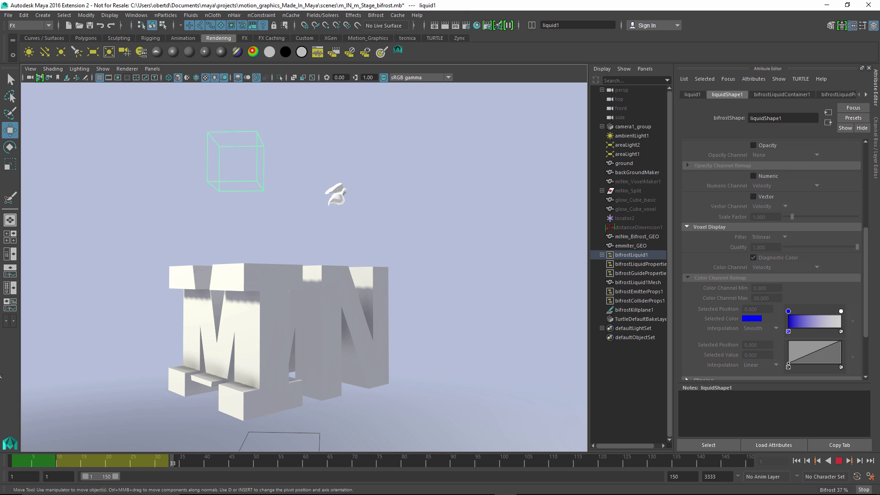
pyautogui.click(34, 462)
pyautogui.moveTo(42, 463); pyautogui.dragTo(119, 469)
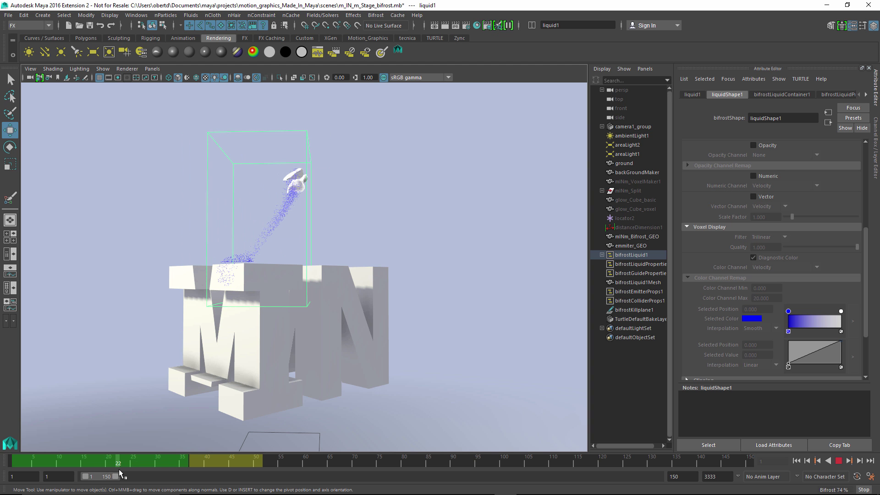
# - Stop playback at frame 11 and expand bifrostLiquid1 in the Outliner to reveal liquid1
pyautogui.click(838, 460)
pyautogui.click(68, 463)
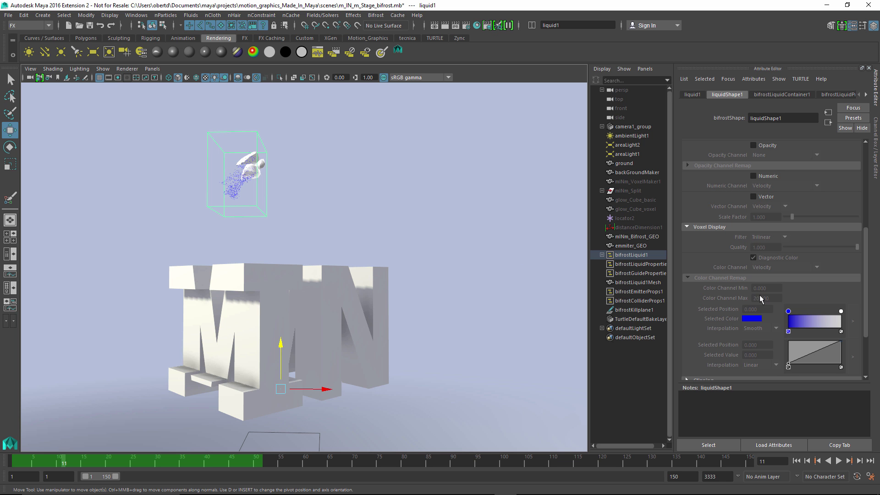
pyautogui.scroll(2, 795, 262)
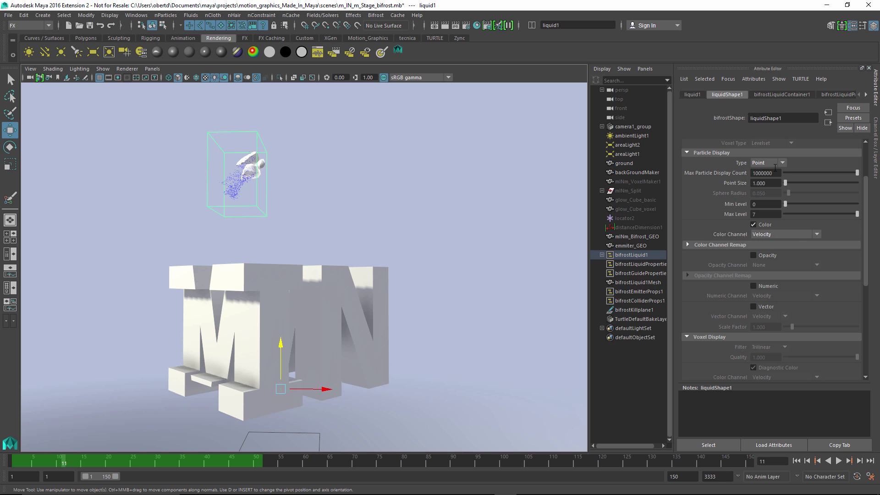
pyautogui.click(761, 162)
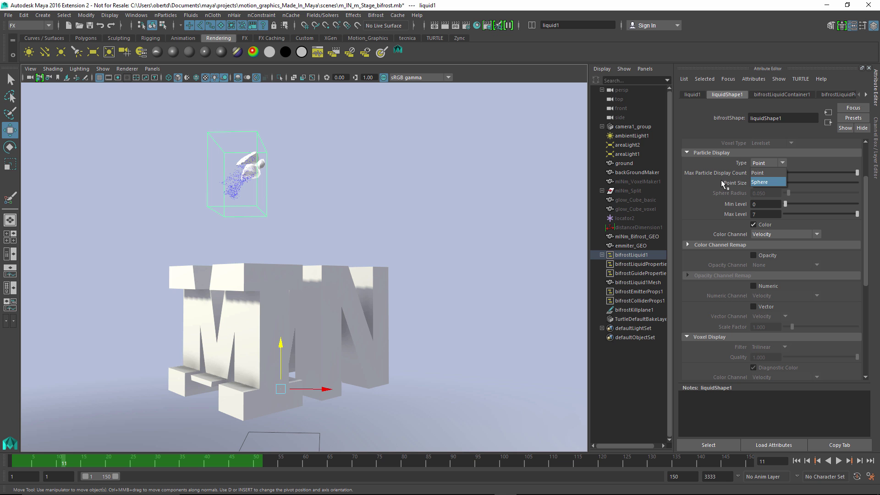
pyautogui.click(601, 254)
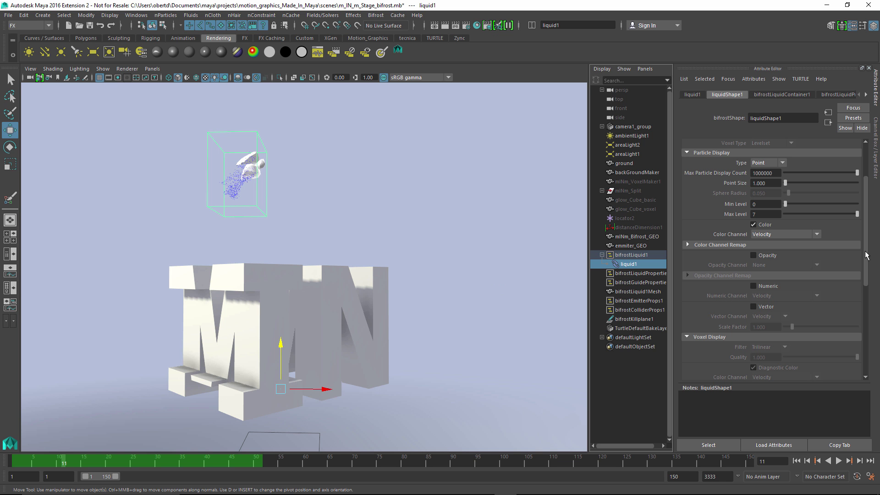
pyautogui.moveTo(864, 243); pyautogui.dragTo(865, 205)
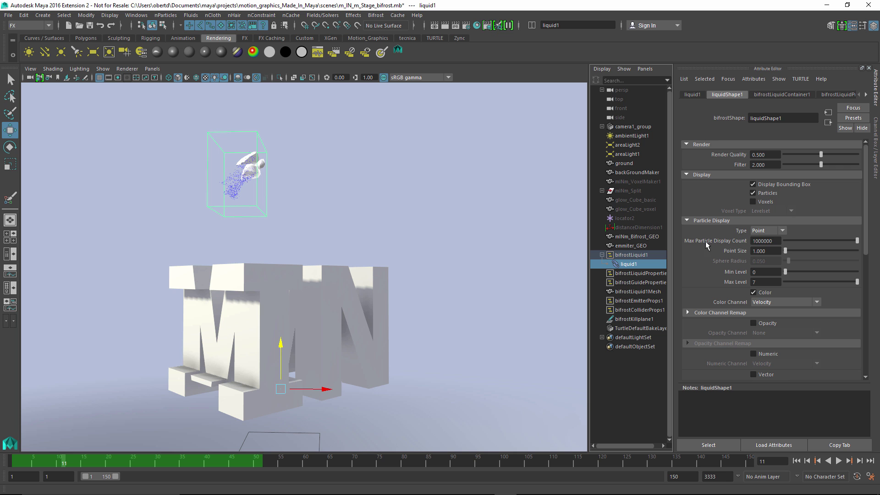
# - Keep particles as points, show the liquid as voxels with particles hidden, and scrub to frame 23
pyautogui.click(764, 230)
pyautogui.click(765, 250)
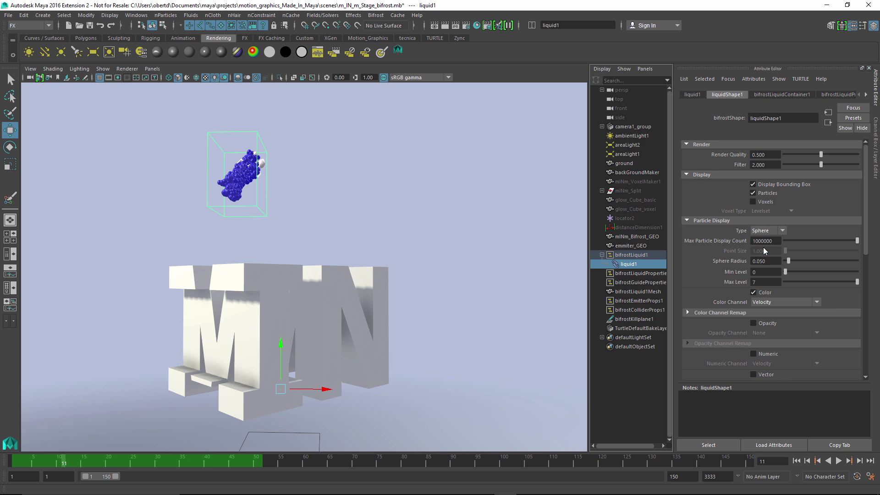
pyautogui.click(762, 231)
pyautogui.click(764, 241)
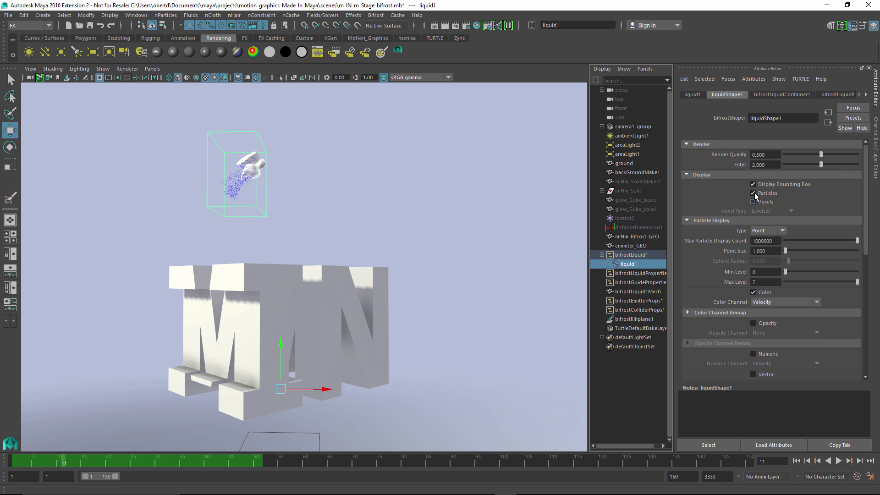
pyautogui.click(753, 202)
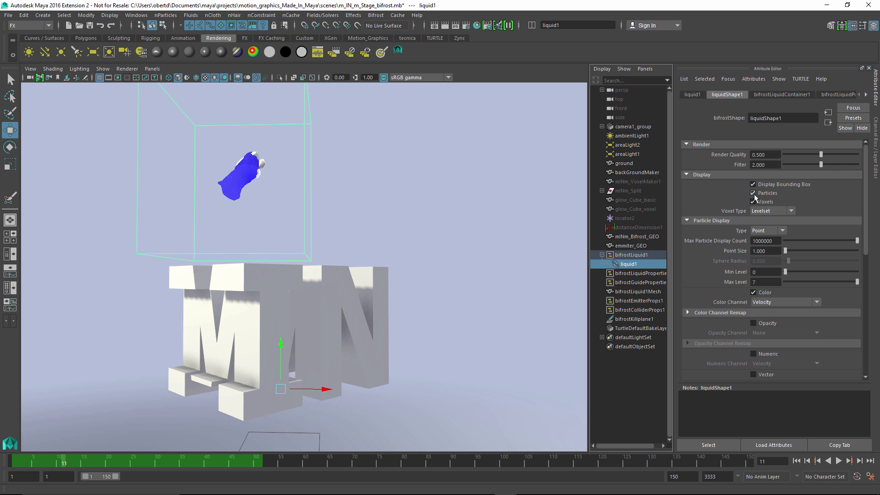
pyautogui.click(753, 192)
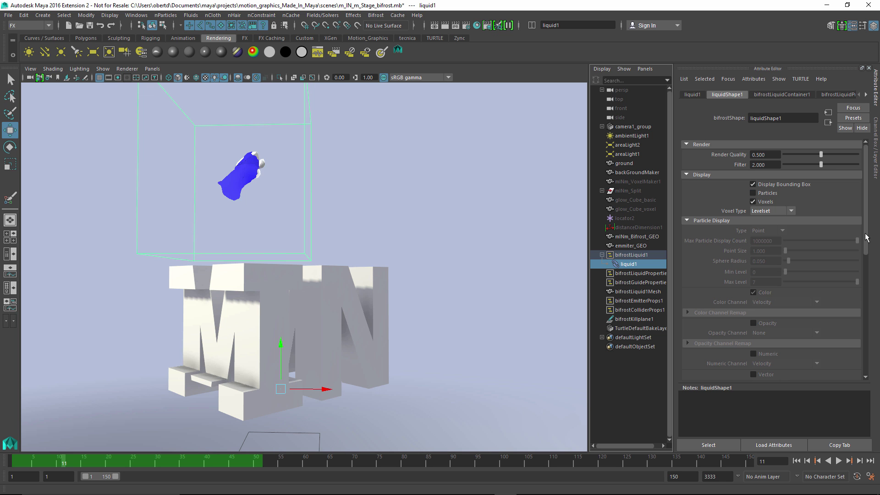
pyautogui.moveTo(867, 237); pyautogui.dragTo(863, 293)
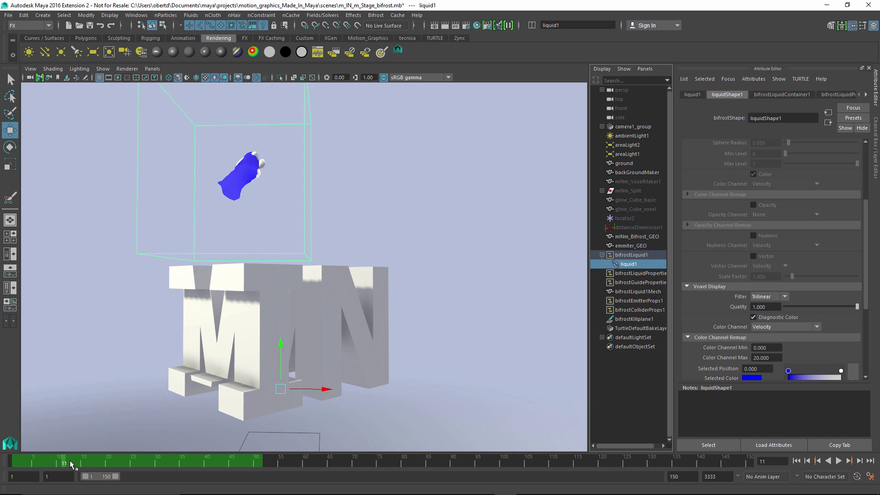
pyautogui.moveTo(71, 463); pyautogui.dragTo(123, 463)
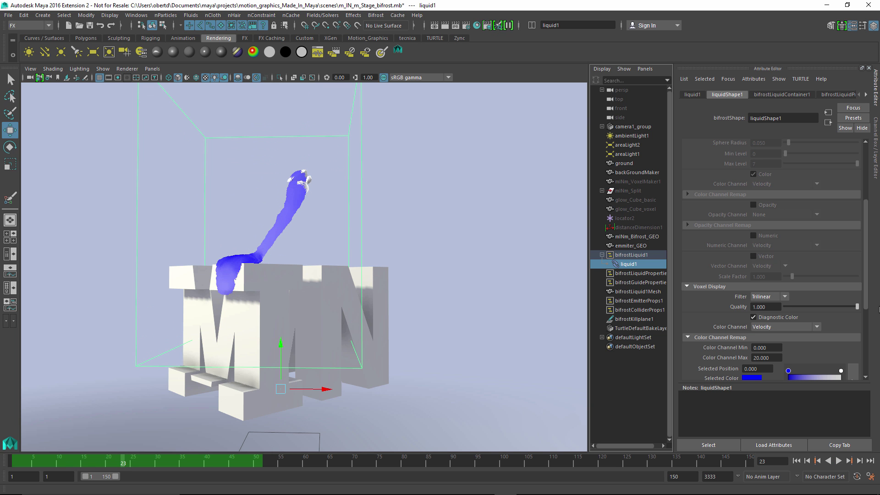
pyautogui.moveTo(867, 298); pyautogui.dragTo(866, 326)
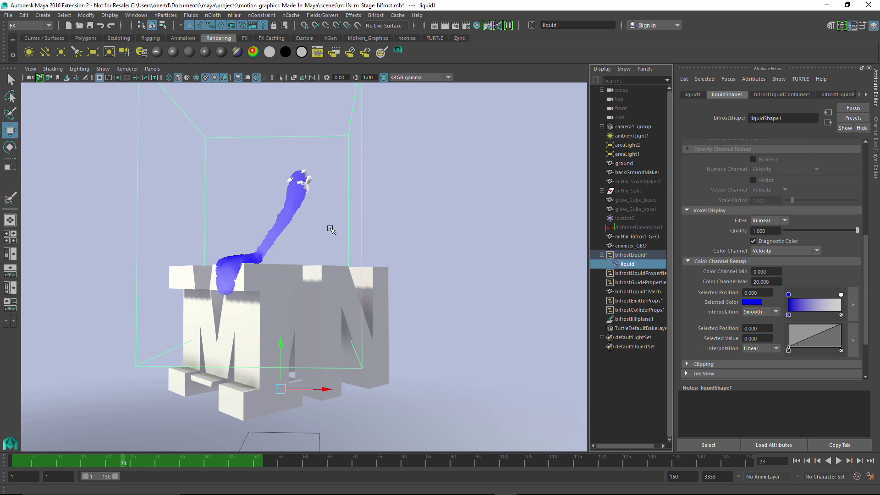
# - Pull the voxel ramp's white point toward the middle, set blue to 0.061, and preview to frame 19
pyautogui.keyDown('alt'); pyautogui.moveTo(331, 229); pyautogui.dragTo(504, 257); pyautogui.keyUp('alt')
pyautogui.moveTo(840, 294); pyautogui.dragTo(816, 298)
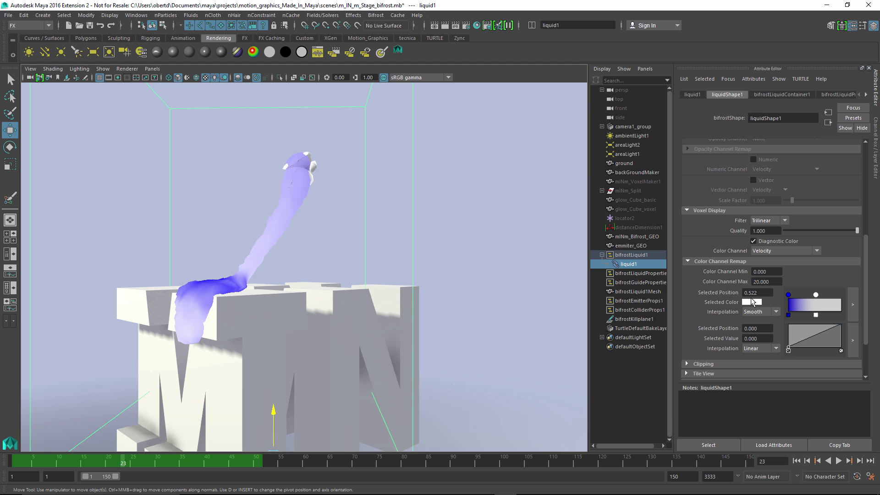
pyautogui.moveTo(788, 295); pyautogui.dragTo(791, 296)
pyautogui.keyDown('alt'); pyautogui.moveTo(271, 285); pyautogui.dragTo(355, 283); pyautogui.keyUp('alt')
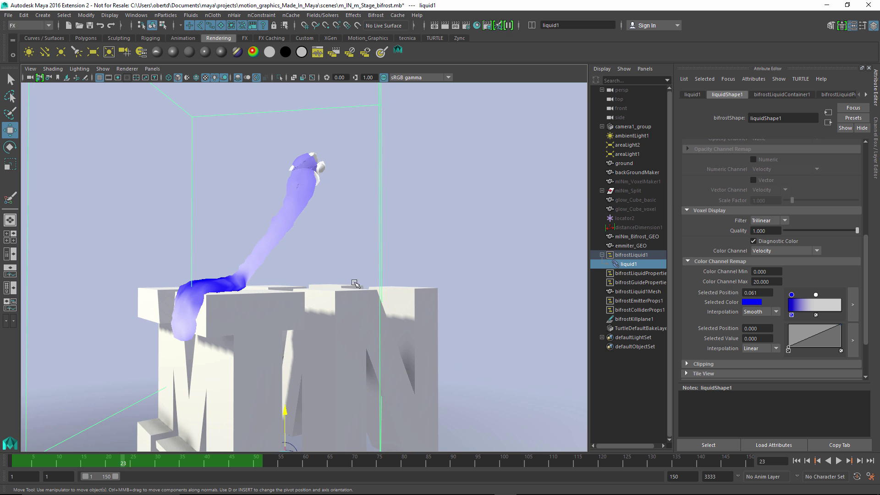
pyautogui.moveTo(67, 461); pyautogui.dragTo(13, 461)
pyautogui.hotkey('alt', 'v')
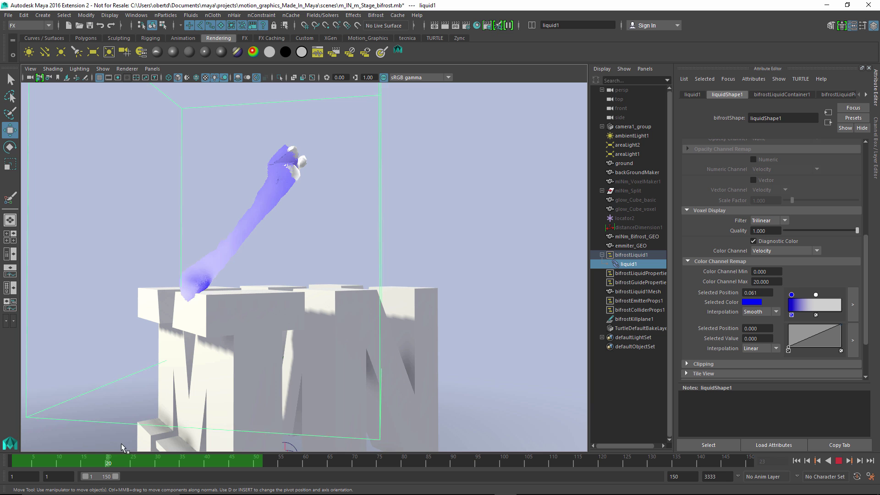
pyautogui.hotkey('alt', 'v')
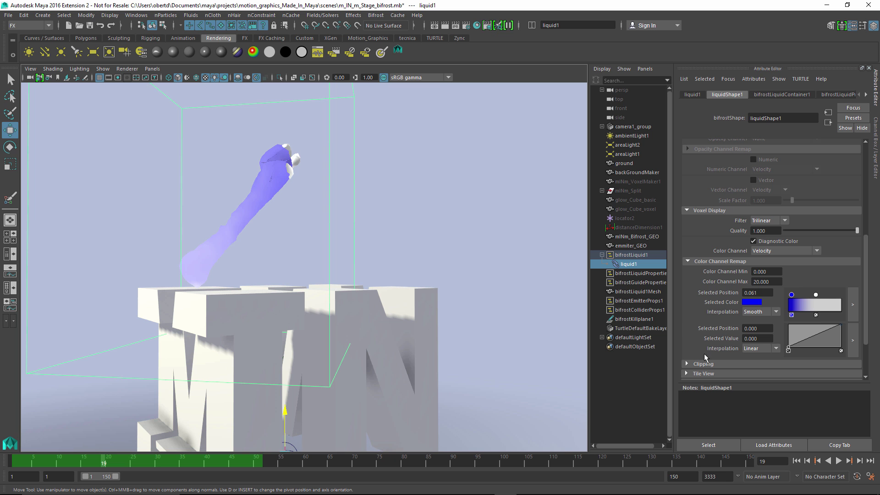
pyautogui.click(780, 250)
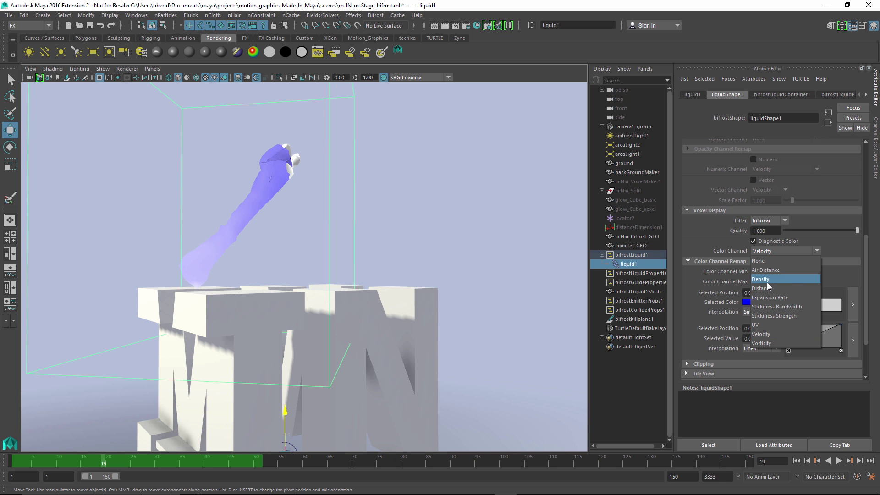
# - Colour the voxels by Density, inspect bifrostEmitterProps1, and replay the simulation from frame 1
pyautogui.click(761, 279)
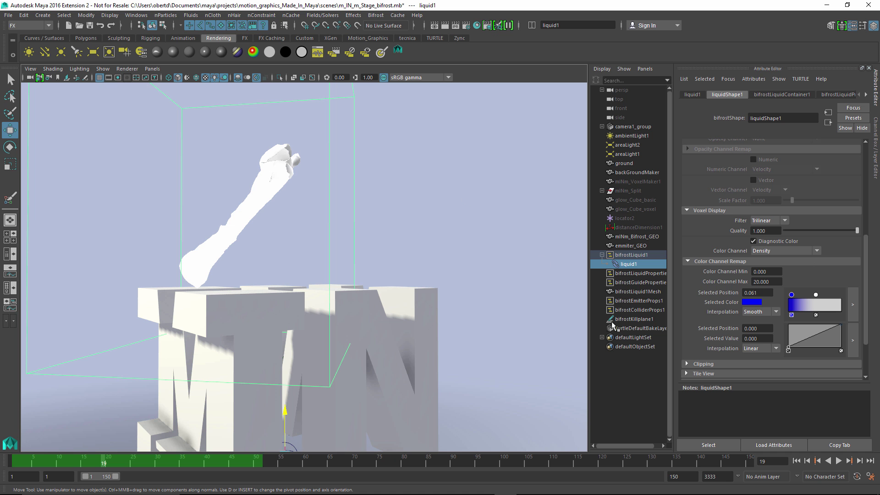
pyautogui.click(639, 301)
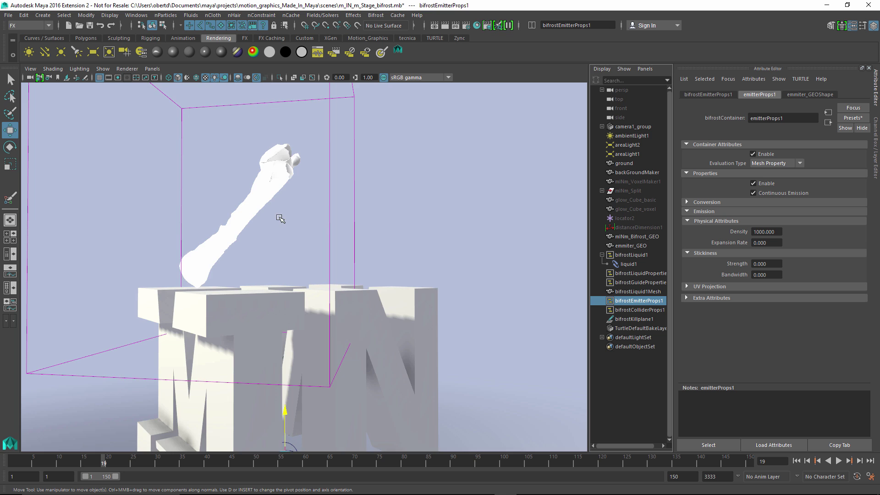
pyautogui.keyDown('alt'); pyautogui.moveTo(280, 219); pyautogui.dragTo(316, 246); pyautogui.keyUp('alt')
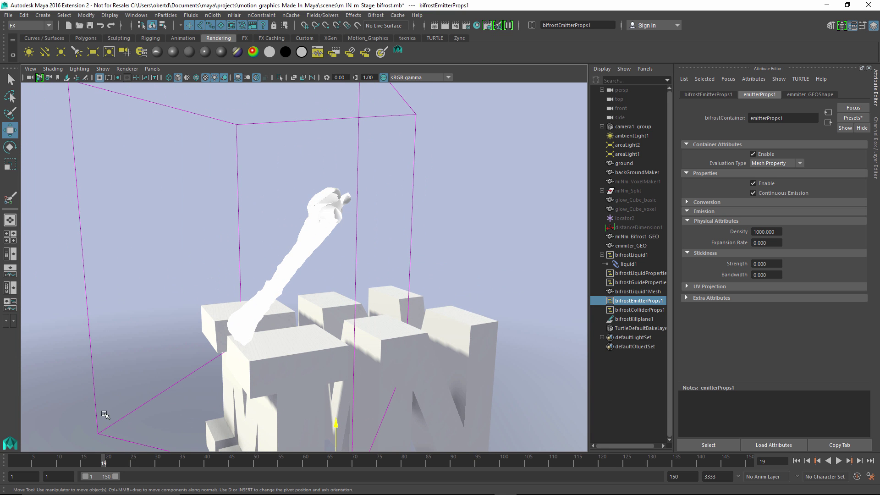
pyautogui.moveTo(68, 456); pyautogui.dragTo(2, 448)
pyautogui.hotkey('alt', 'v')
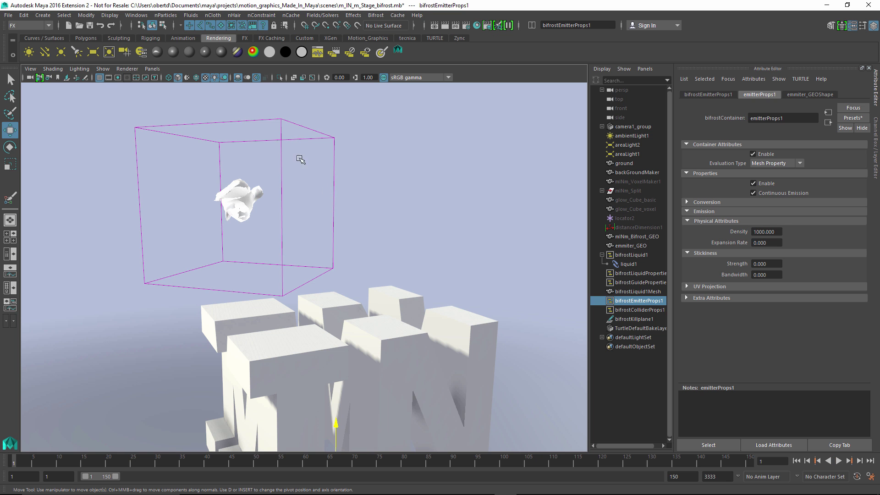
pyautogui.moveTo(299, 157); pyautogui.dragTo(363, 172)
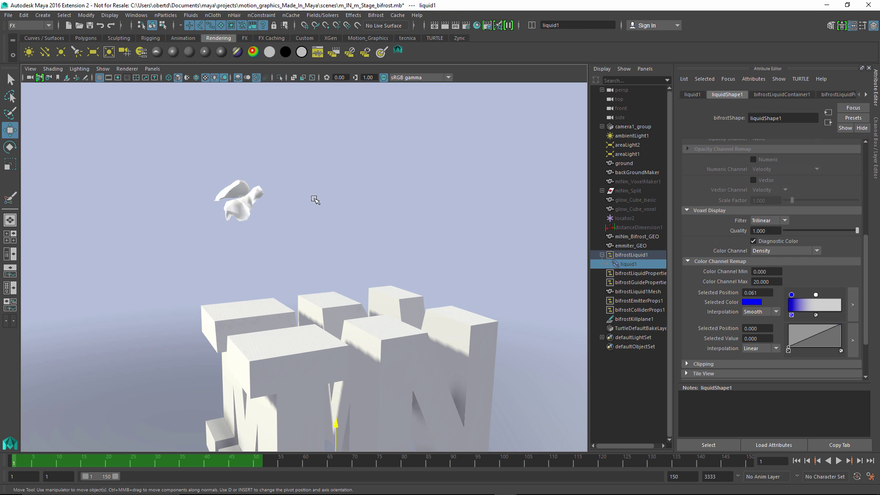
# - Select and frame emmiter_GEO, then show its Bifrost Paint Density option
pyautogui.click(247, 206)
pyautogui.press('f')
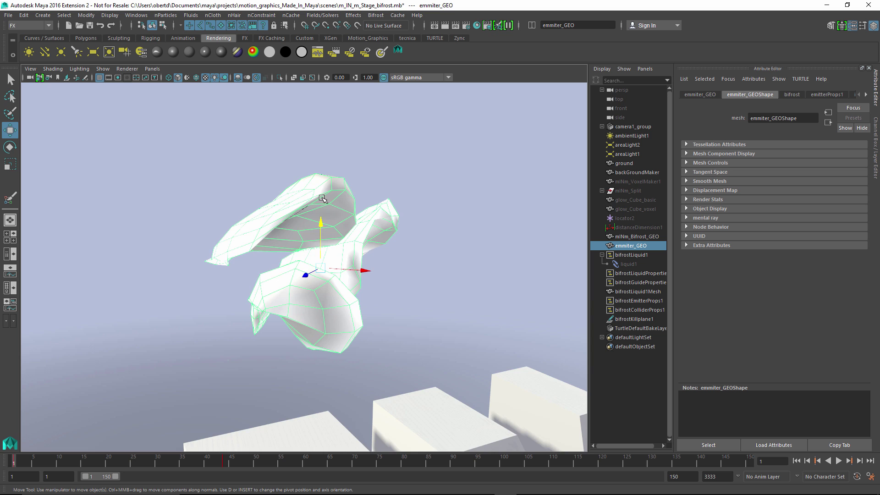
pyautogui.keyDown('alt'); pyautogui.moveTo(323, 199); pyautogui.dragTo(343, 195); pyautogui.keyUp('alt')
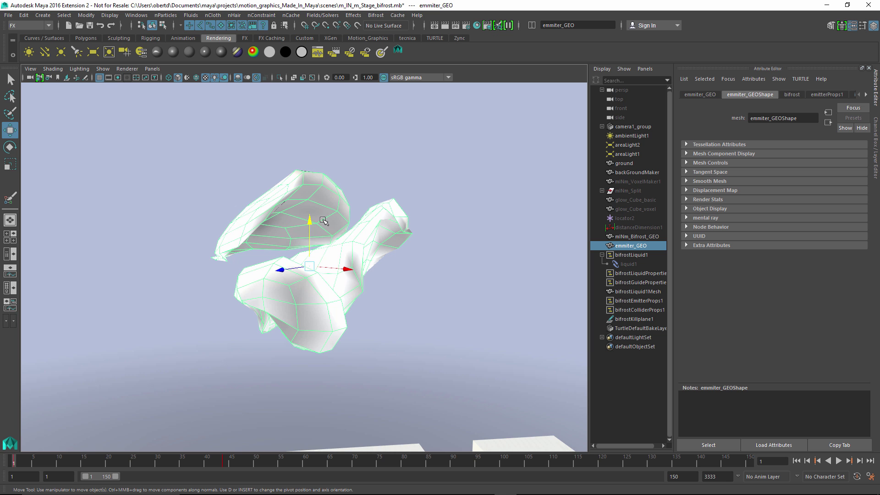
pyautogui.keyDown('alt'); pyautogui.moveTo(326, 223); pyautogui.dragTo(305, 196); pyautogui.keyUp('alt')
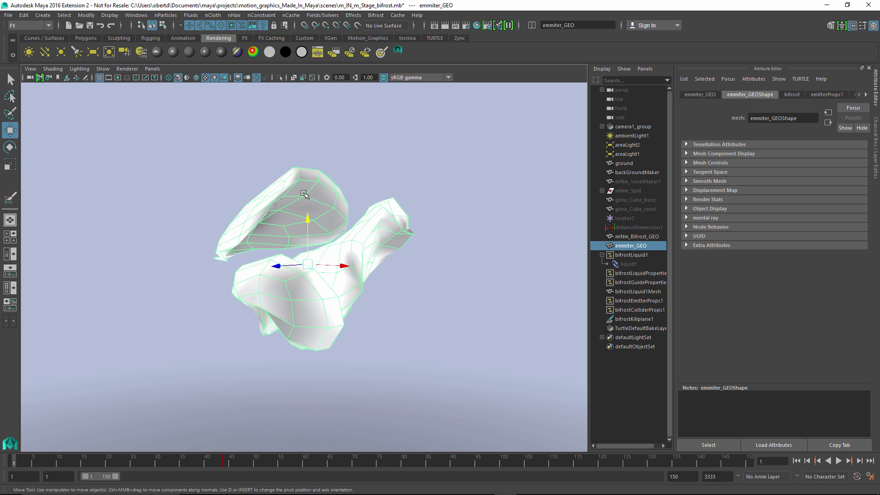
pyautogui.rightClick(303, 195)
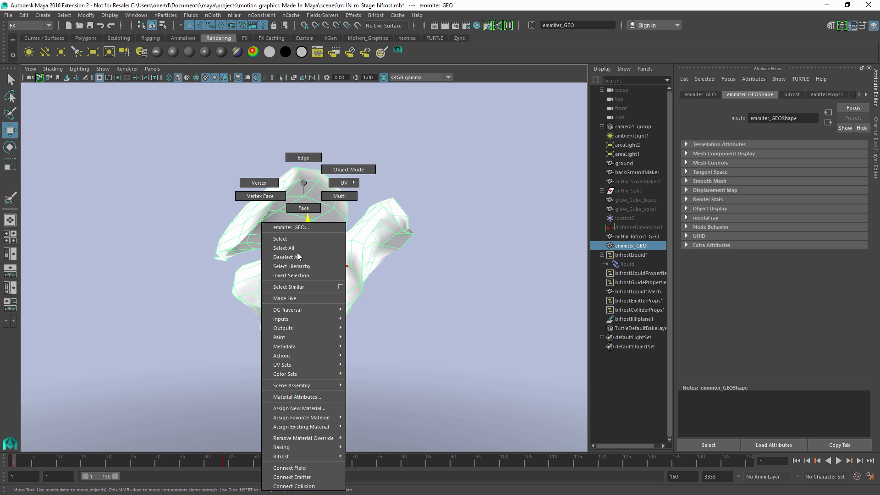
pyautogui.moveTo(308, 456)
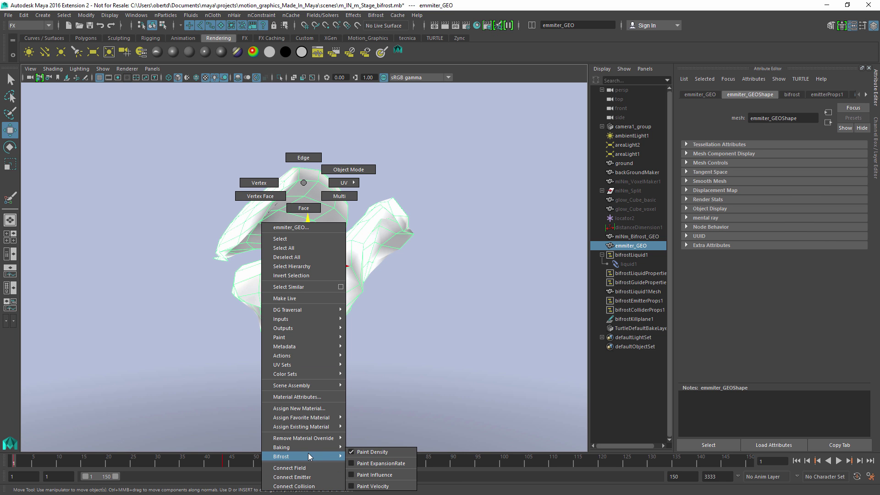
# - Flood the emitter mesh with white vertex colour using the Paint Vertex Color Tool
pyautogui.click(390, 454)
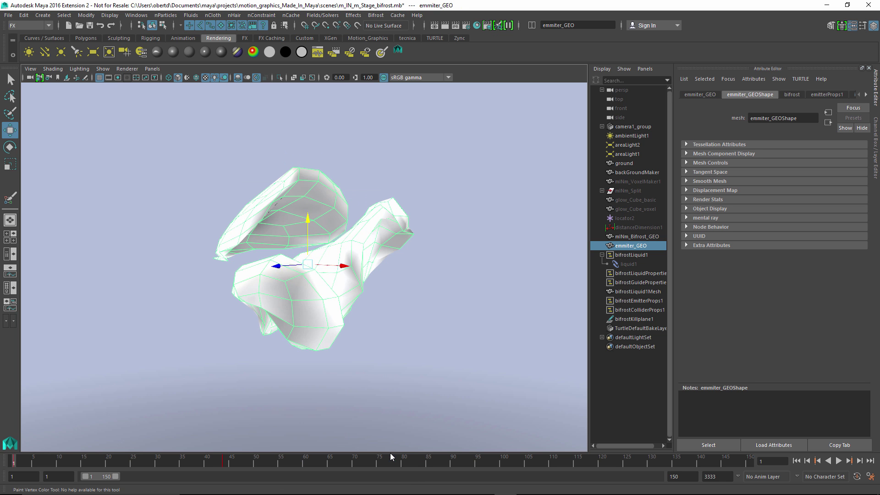
pyautogui.doubleClick(11, 201)
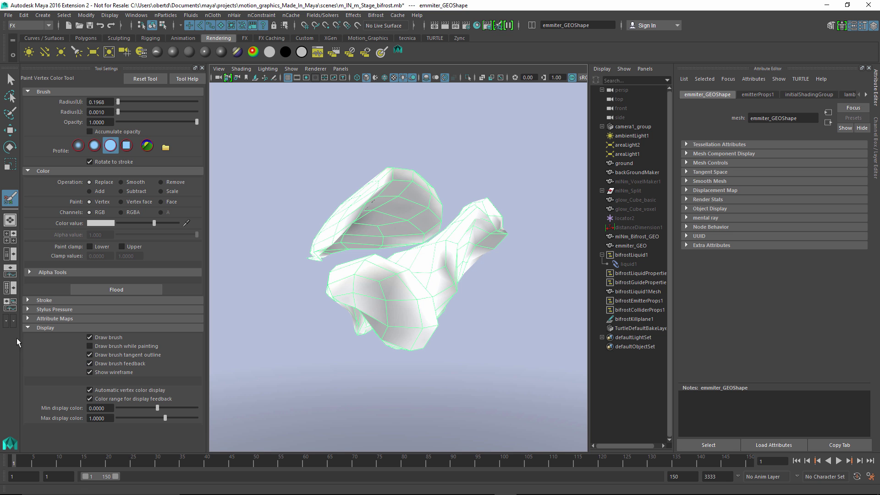
pyautogui.click(106, 224)
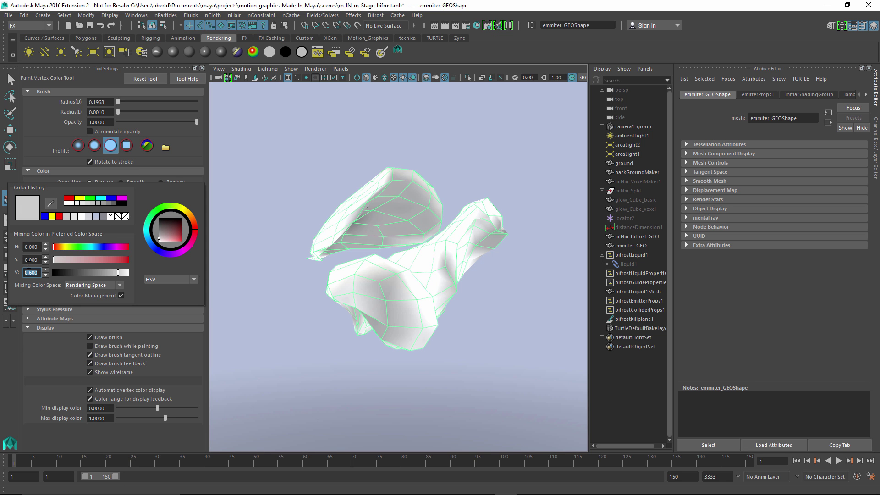
pyautogui.moveTo(119, 272); pyautogui.dragTo(130, 273)
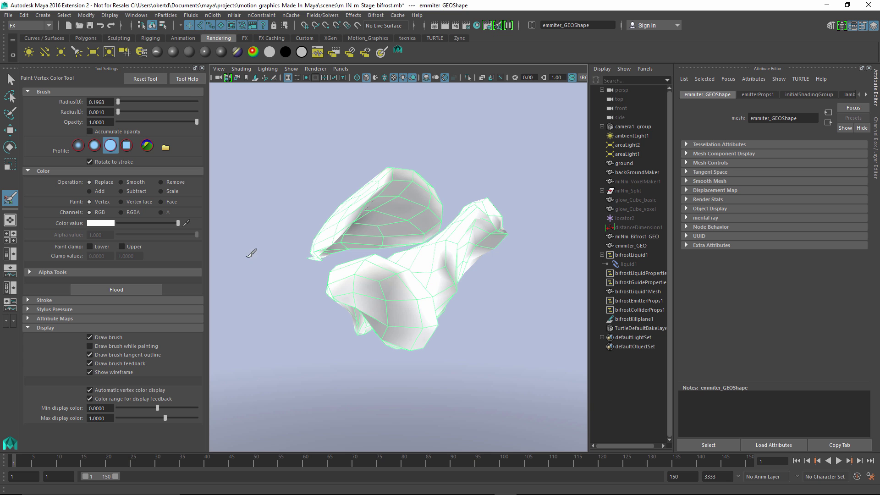
pyautogui.click(118, 289)
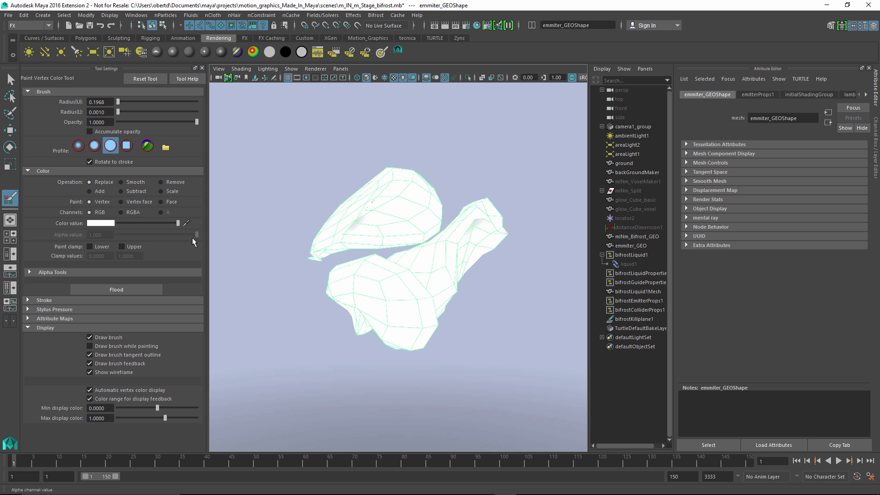
# - Set the paint colour value to 0.8 and paint a light grey stroke across the upper mesh piece
pyautogui.click(103, 223)
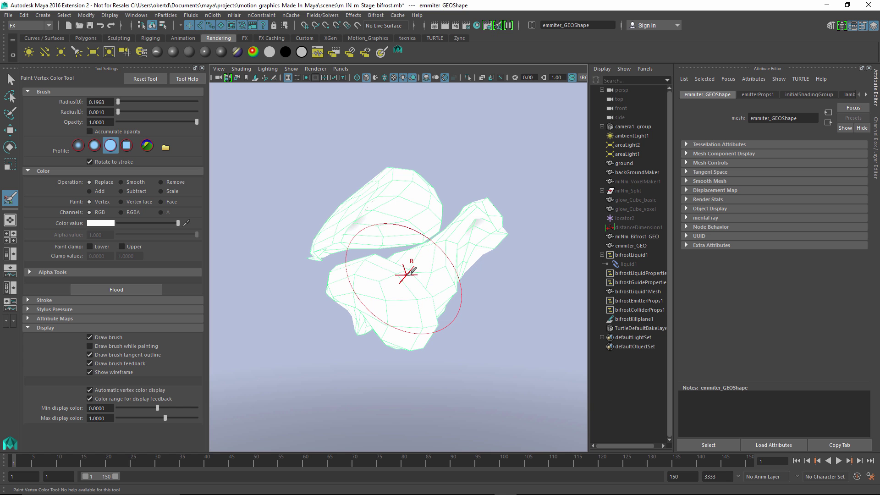
pyautogui.click(98, 223)
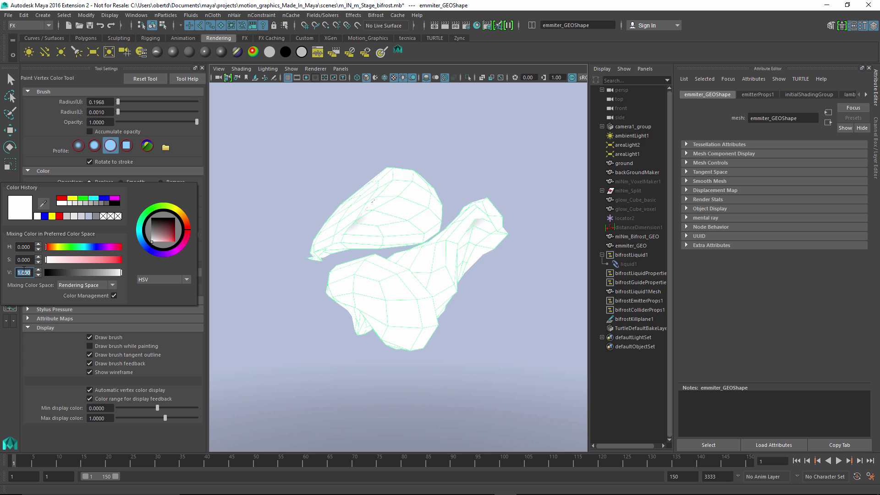
pyautogui.press('Return')
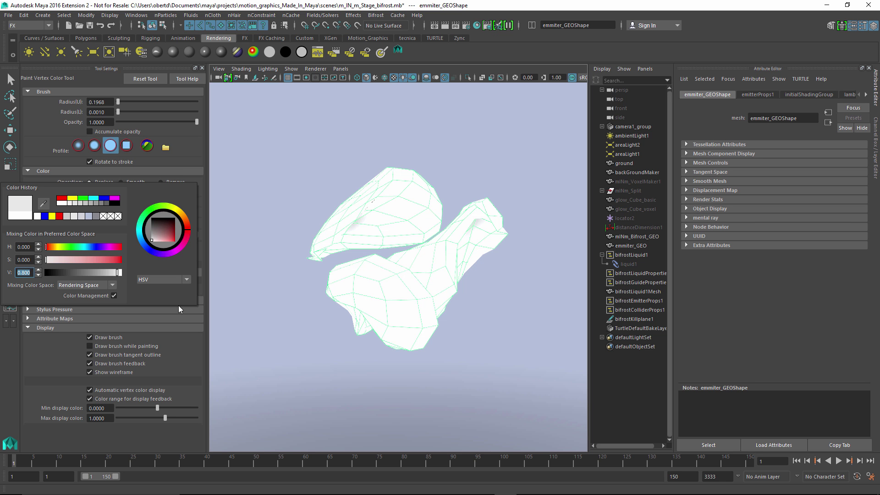
pyautogui.moveTo(426, 215)
pyautogui.mouseDown()
pyautogui.moveTo(366, 206)
pyautogui.moveTo(372, 196)
pyautogui.mouseUp()
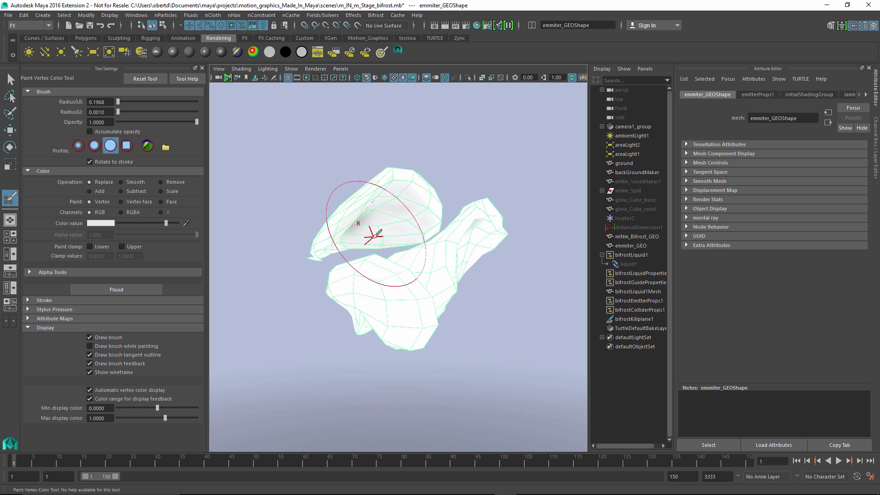
pyautogui.keyDown('alt'); pyautogui.moveTo(369, 236); pyautogui.dragTo(443, 231); pyautogui.keyUp('alt')
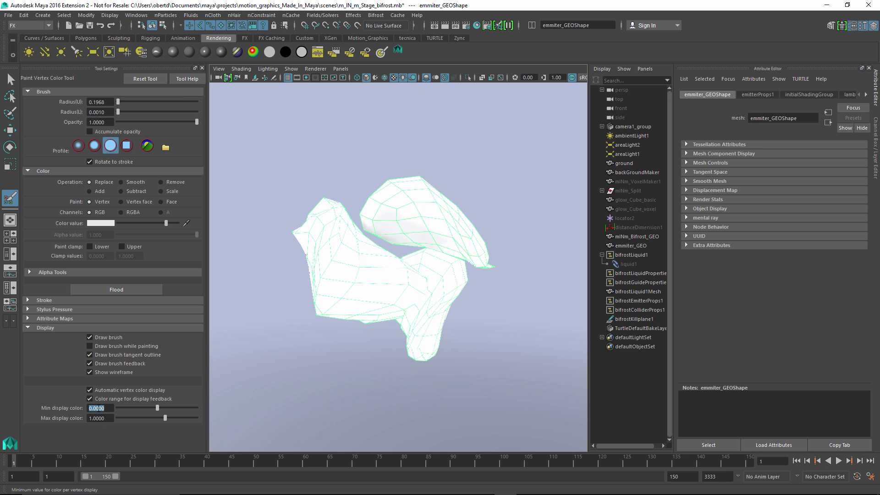
# - Set the minimum display colour to 0.8, then 0.6, and paint grey over the upper emitter piece
pyautogui.press('Return')
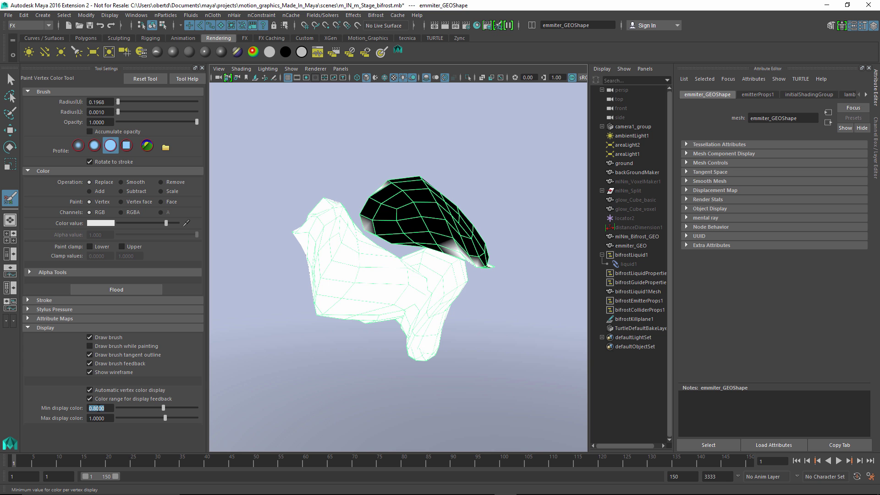
pyautogui.press('Return')
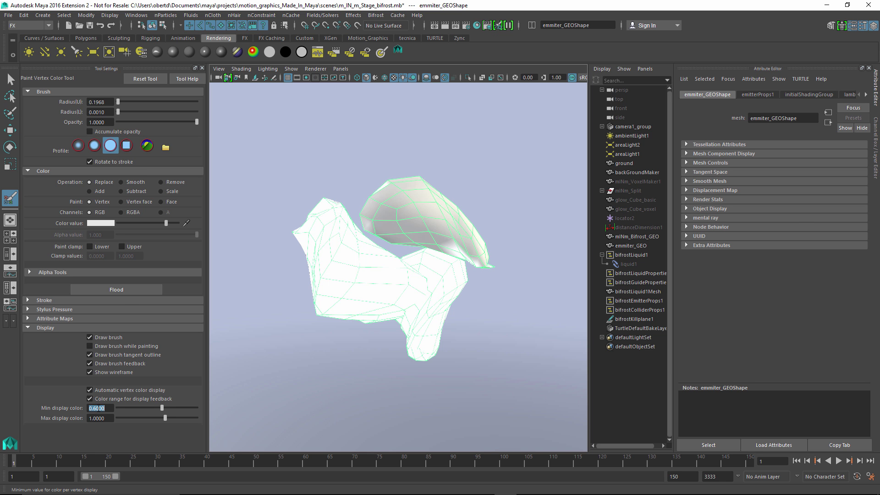
pyautogui.moveTo(387, 197); pyautogui.dragTo(385, 219)
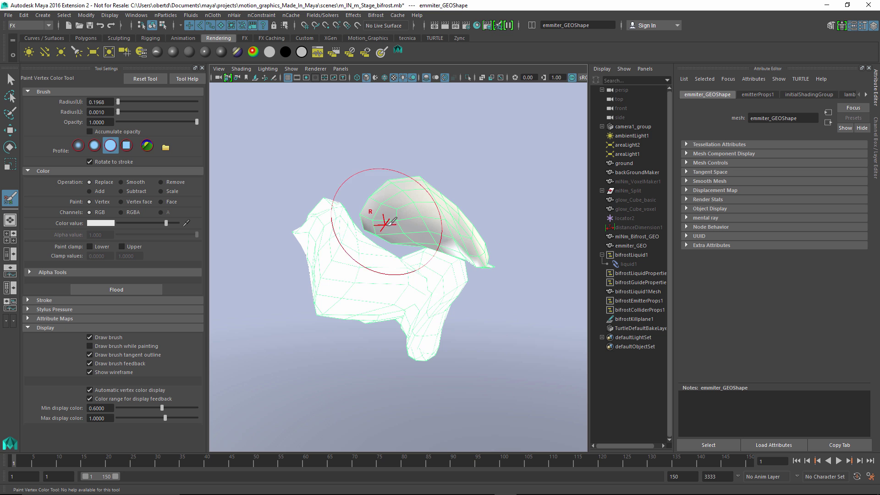
pyautogui.moveTo(465, 242)
pyautogui.keyDown('alt'); pyautogui.mouseDown()
pyautogui.moveTo(422, 255)
pyautogui.moveTo(336, 243)
pyautogui.moveTo(308, 254)
pyautogui.mouseUp(); pyautogui.keyUp('alt')
pyautogui.moveTo(365, 239)
pyautogui.keyDown('alt'); pyautogui.mouseDown()
pyautogui.moveTo(413, 176)
pyautogui.moveTo(403, 215)
pyautogui.moveTo(345, 230)
pyautogui.moveTo(369, 230)
pyautogui.moveTo(364, 222)
pyautogui.moveTo(376, 212)
pyautogui.mouseUp(); pyautogui.keyUp('alt')
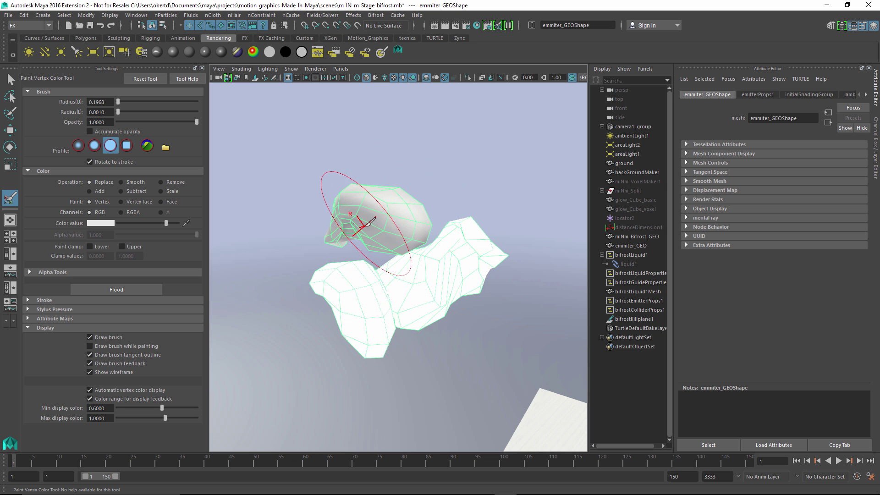
pyautogui.keyDown('alt'); pyautogui.moveTo(348, 226); pyautogui.dragTo(315, 248); pyautogui.keyUp('alt')
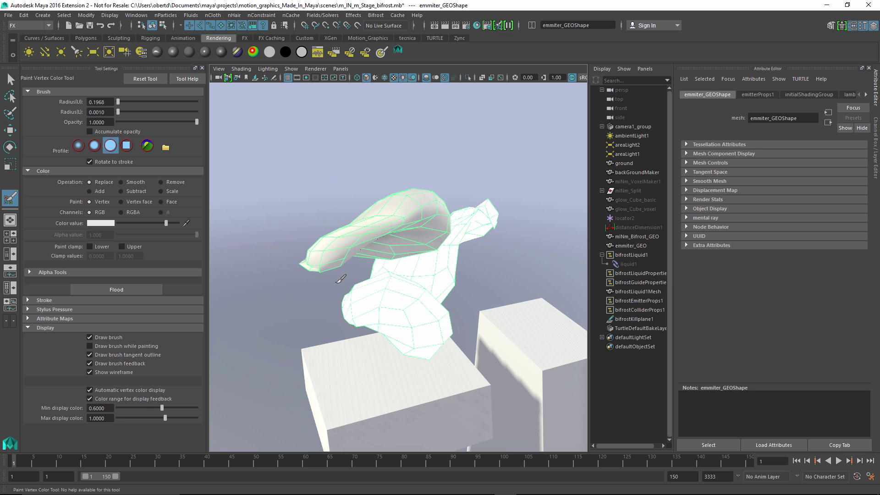
pyautogui.keyDown('alt'); pyautogui.moveTo(370, 259); pyautogui.dragTo(248, 336); pyautogui.keyUp('alt')
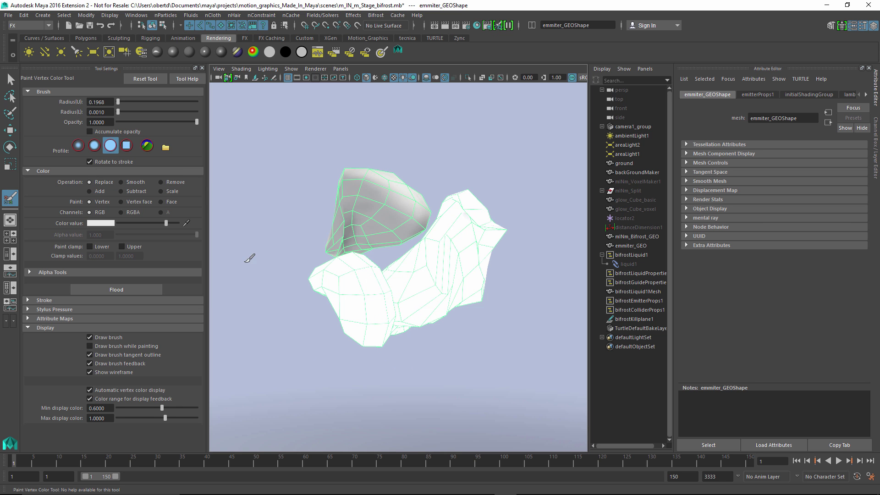
# - Set the paint colour value to 0 and paint the lower-left emitter chunk black
pyautogui.click(100, 223)
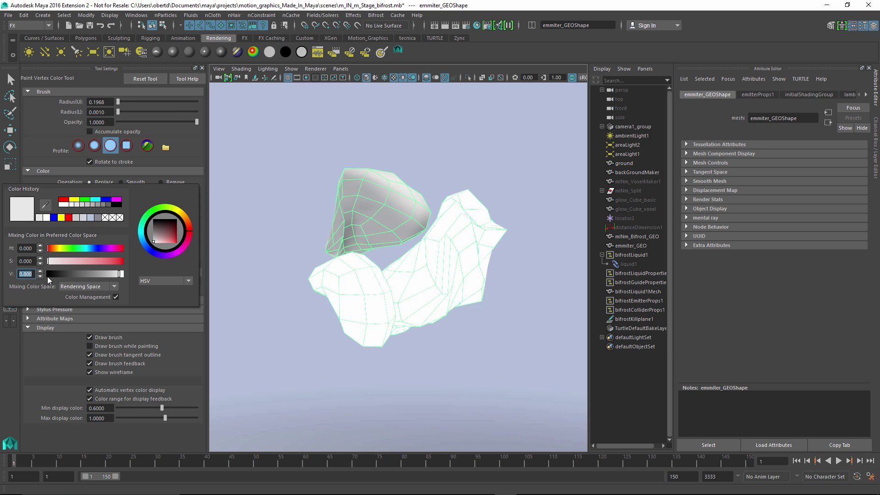
pyautogui.write('0')
pyautogui.press('Return')
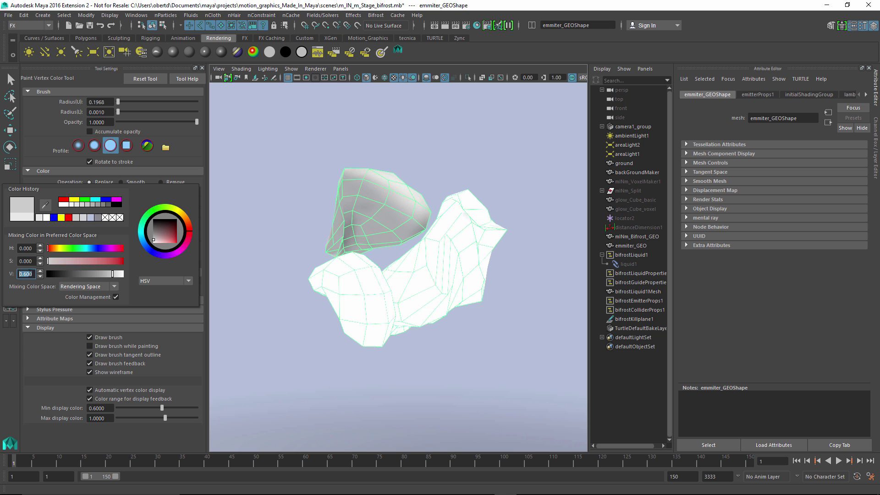
pyautogui.moveTo(363, 295)
pyautogui.mouseDown()
pyautogui.moveTo(358, 280)
pyautogui.moveTo(344, 320)
pyautogui.moveTo(362, 268)
pyautogui.moveTo(359, 275)
pyautogui.moveTo(353, 266)
pyautogui.moveTo(439, 284)
pyautogui.moveTo(405, 295)
pyautogui.moveTo(451, 313)
pyautogui.moveTo(419, 304)
pyautogui.moveTo(396, 329)
pyautogui.mouseUp()
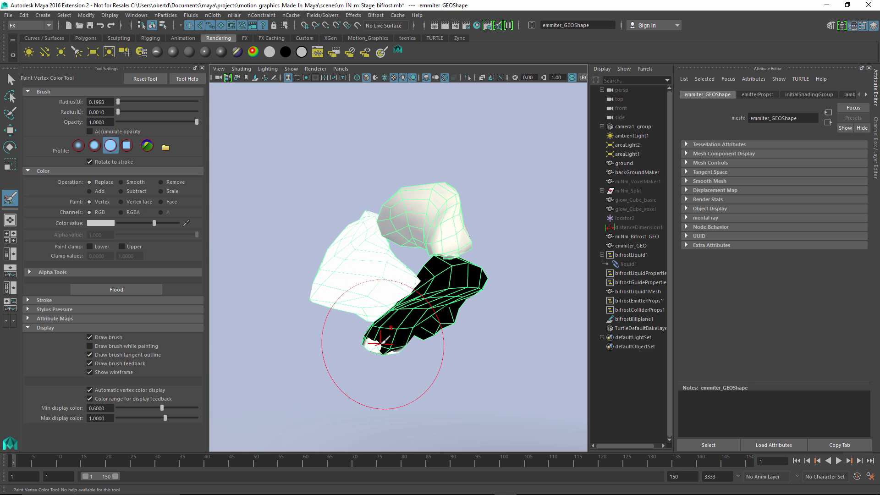
pyautogui.keyDown('alt'); pyautogui.moveTo(373, 385); pyautogui.dragTo(369, 310); pyautogui.keyUp('alt')
pyautogui.moveTo(326, 281)
pyautogui.mouseDown()
pyautogui.moveTo(327, 294)
pyautogui.moveTo(490, 275)
pyautogui.moveTo(476, 229)
pyautogui.moveTo(235, 290)
pyautogui.mouseUp()
pyautogui.keyDown('alt'); pyautogui.moveTo(401, 270); pyautogui.dragTo(369, 269); pyautogui.keyUp('alt')
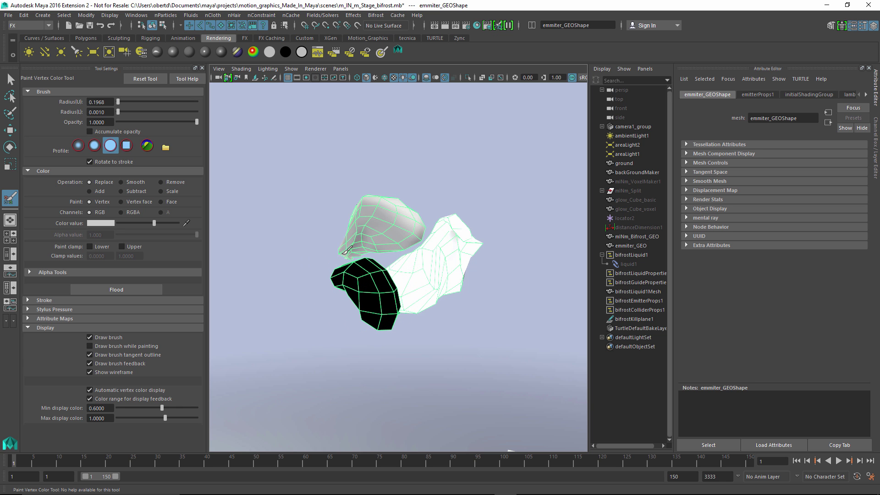
# - Switch to the Move tool, reselect emmiter_GEO and play the simulation, returning to frame 1
pyautogui.press('w')
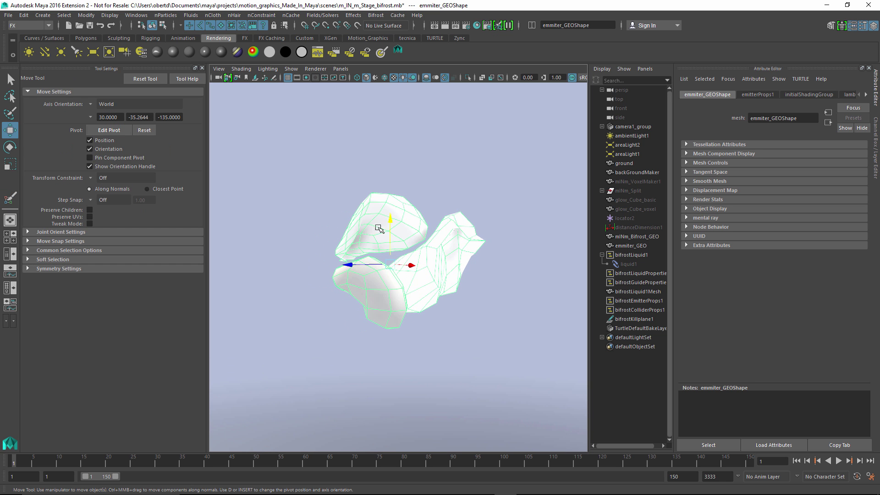
pyautogui.click(341, 164)
pyautogui.scroll(-3, 320, 212)
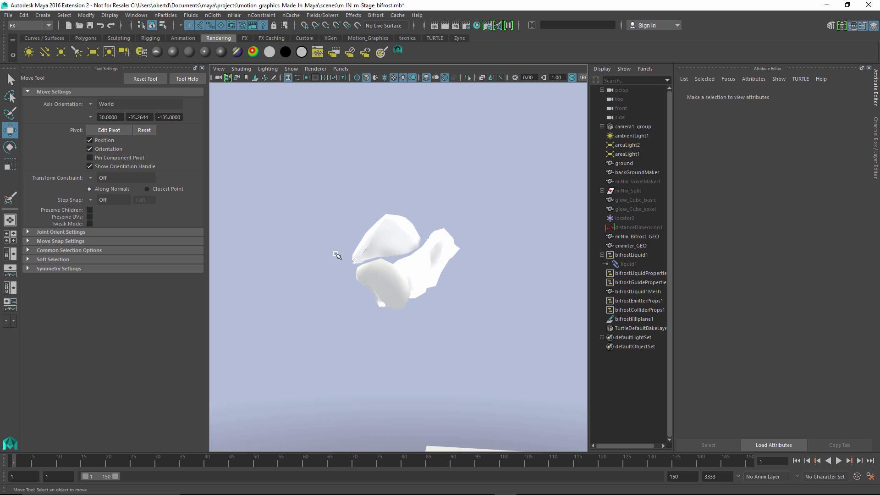
pyautogui.keyDown('alt'); pyautogui.moveTo(336, 255); pyautogui.dragTo(429, 257); pyautogui.keyUp('alt')
pyautogui.click(373, 262)
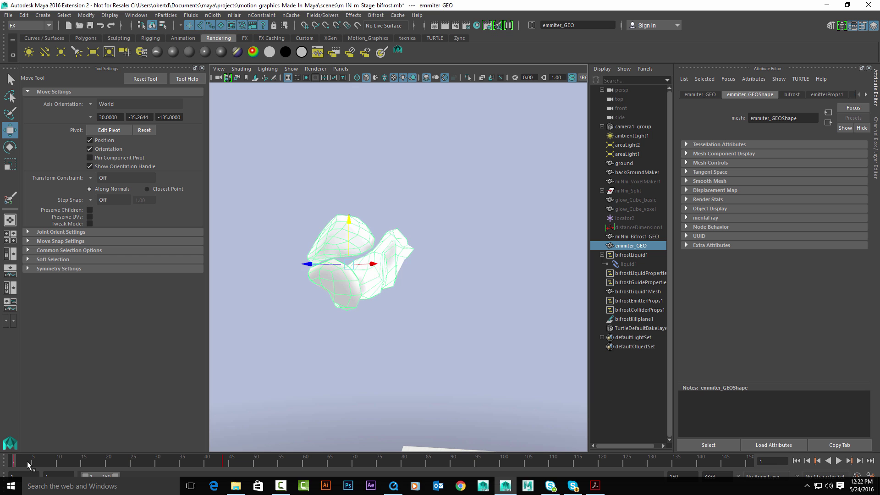
pyautogui.hotkey('alt', 'v')
pyautogui.hotkey('alt', 'v')
pyautogui.hotkey('alt', 'shift', 'v')
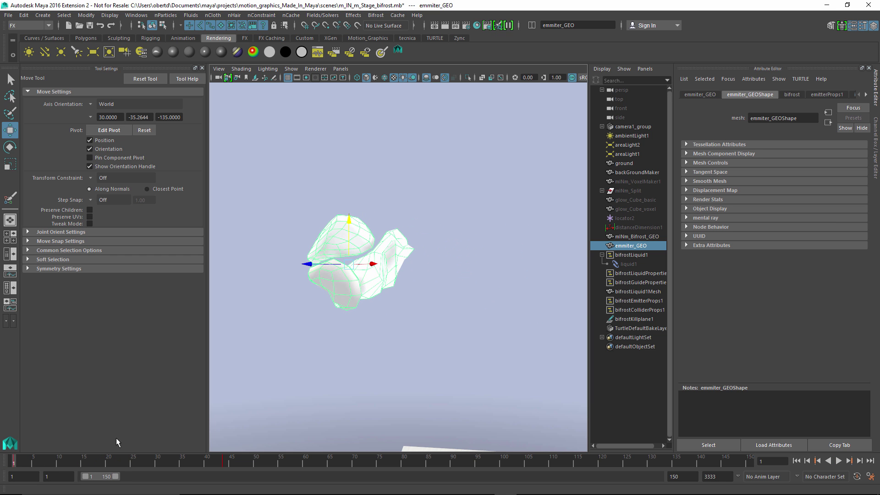
# - Select liquid1 to show its voxel settings and scrub the timeline to frame 15
pyautogui.click(628, 264)
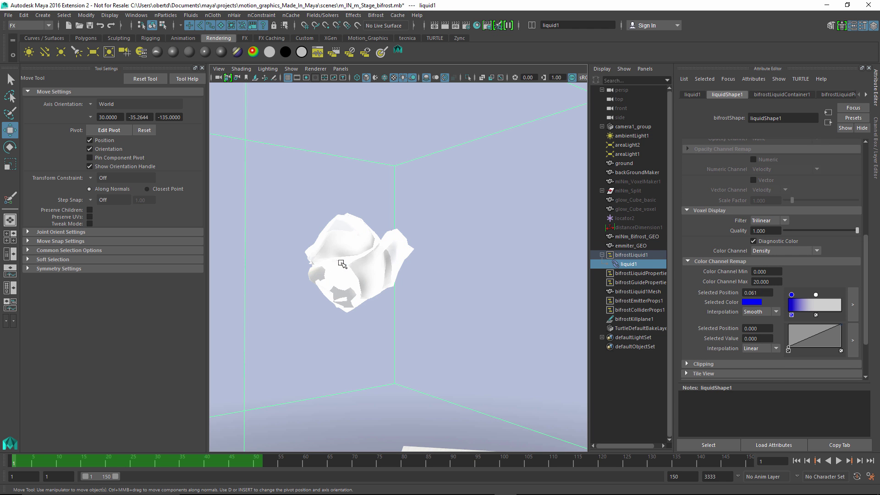
pyautogui.keyDown('alt'); pyautogui.moveTo(426, 261); pyautogui.dragTo(280, 318, button='right'); pyautogui.keyUp('alt')
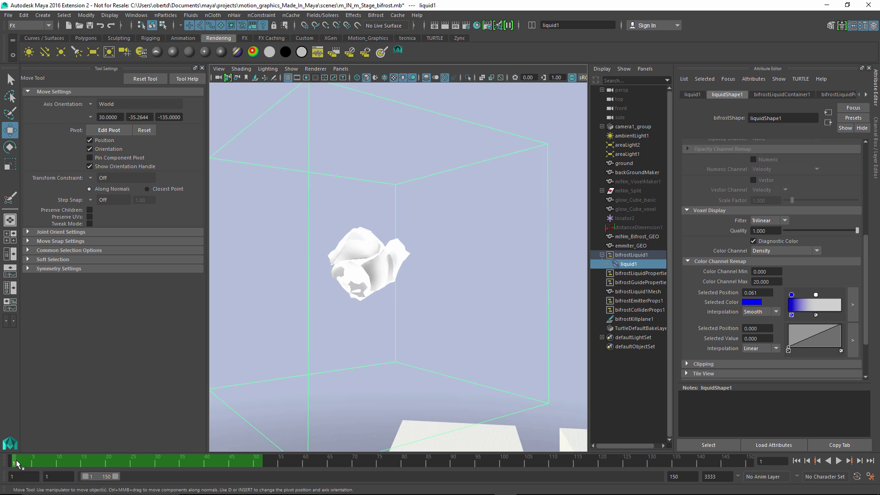
pyautogui.moveTo(17, 464); pyautogui.dragTo(84, 460)
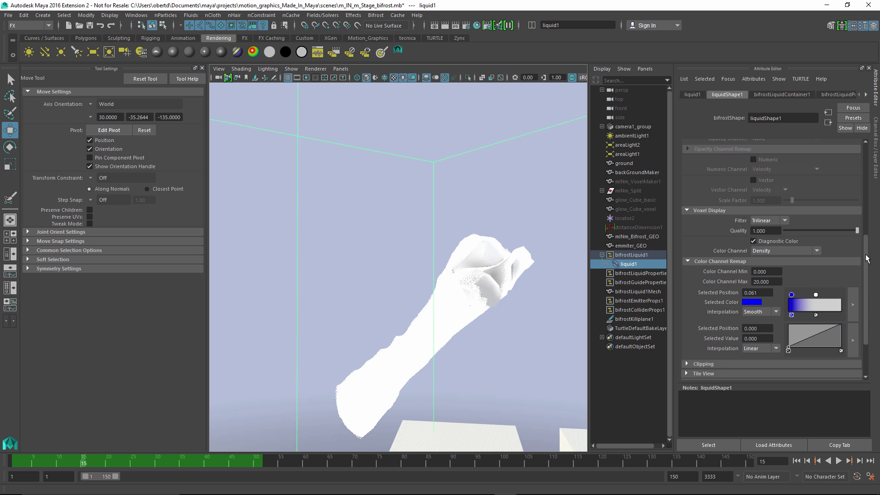
pyautogui.moveTo(866, 258); pyautogui.dragTo(865, 261)
# - Select bifrostLiquidProperties1, expand its Viscosity settings and set Viscosity to 30
pyautogui.click(647, 273)
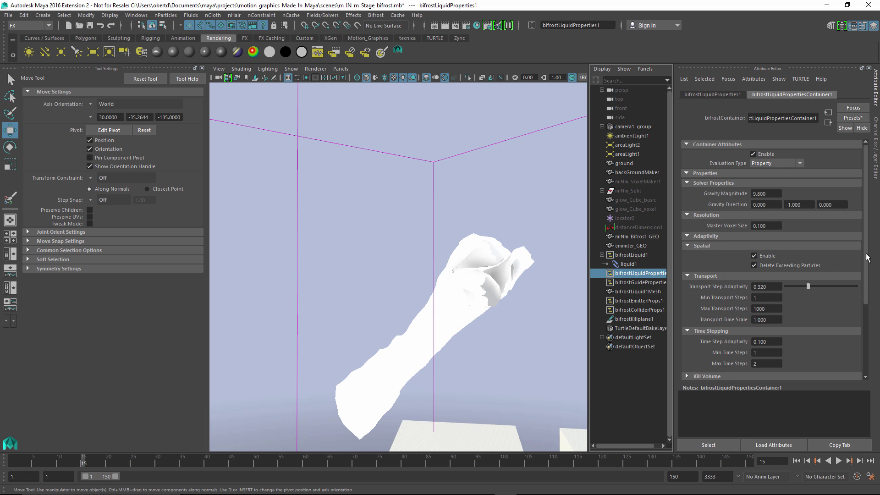
pyautogui.moveTo(866, 257); pyautogui.dragTo(871, 320)
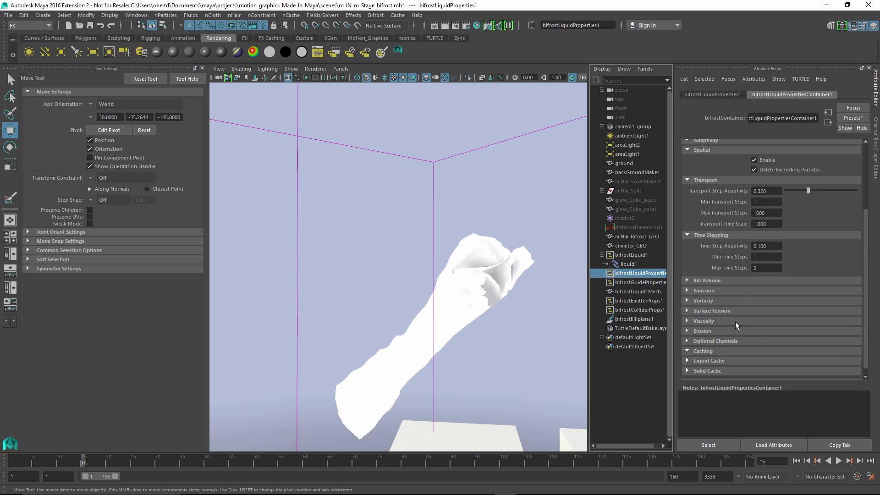
pyautogui.click(690, 322)
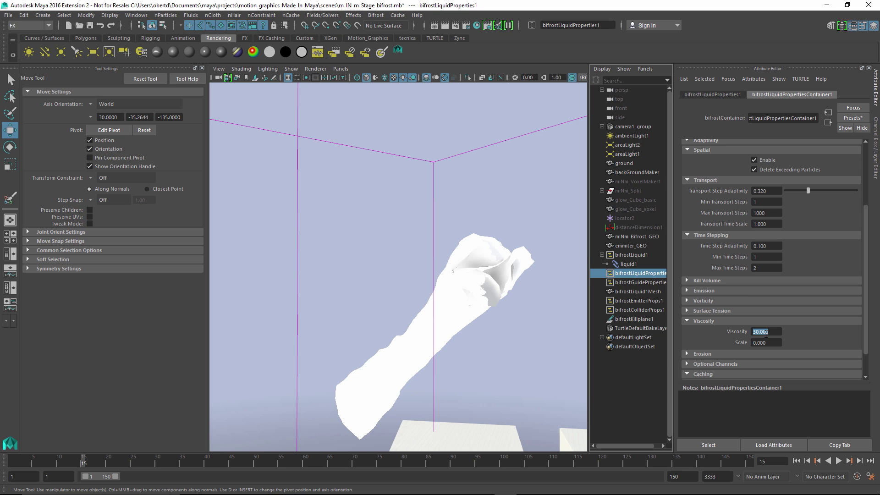
pyautogui.keyDown('alt'); pyautogui.moveTo(406, 347); pyautogui.dragTo(395, 306, button='right'); pyautogui.keyUp('alt')
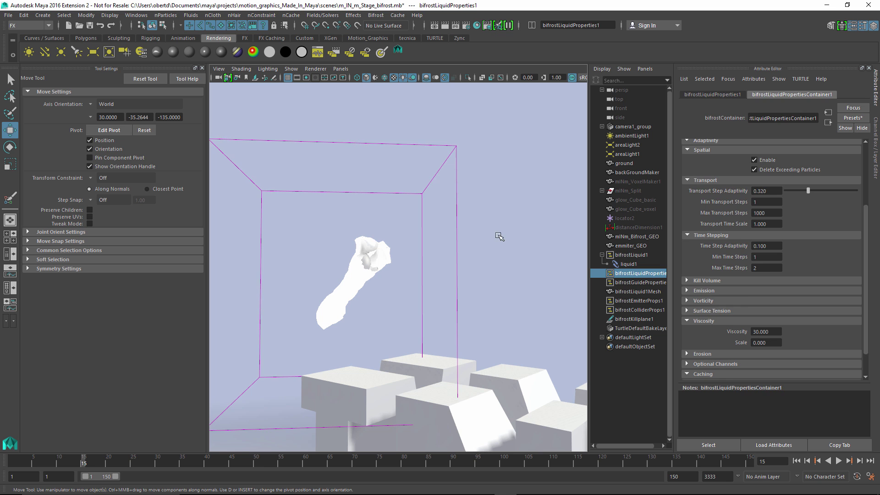
# - Select the Bifrost liquid and play the simulation, stopping at frame 30
pyautogui.click(451, 222)
pyautogui.click(810, 462)
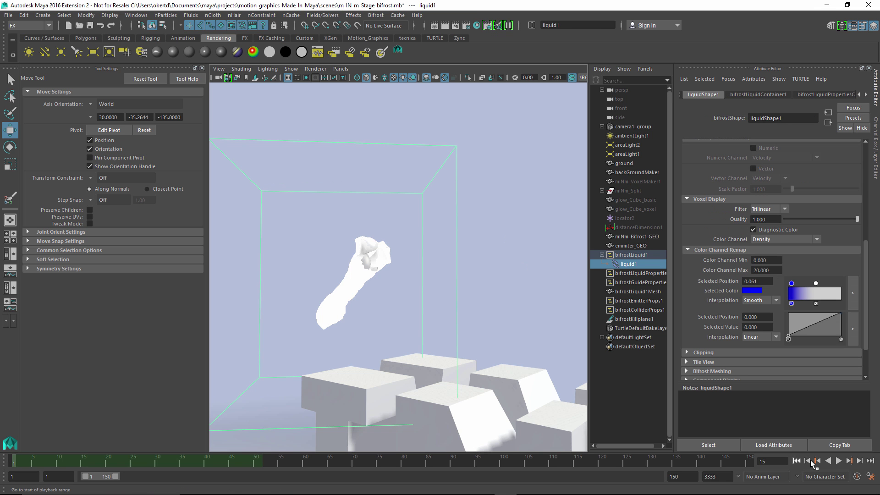
pyautogui.click(838, 461)
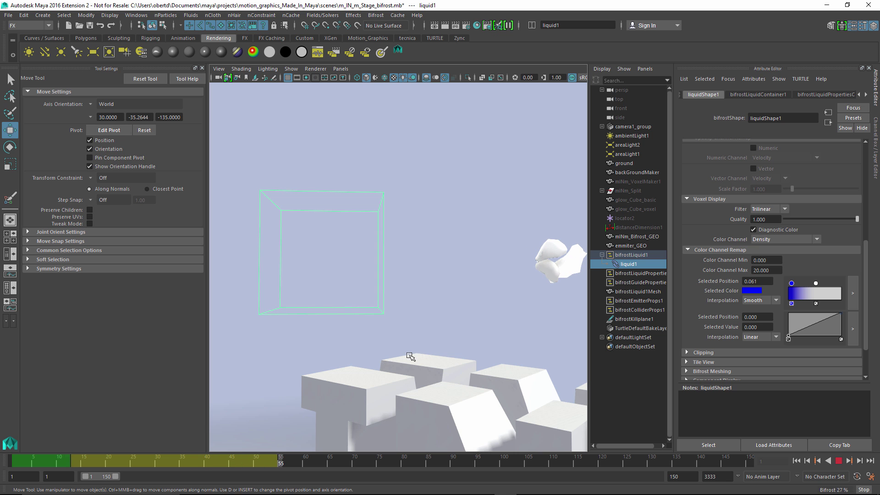
pyautogui.click(42, 461)
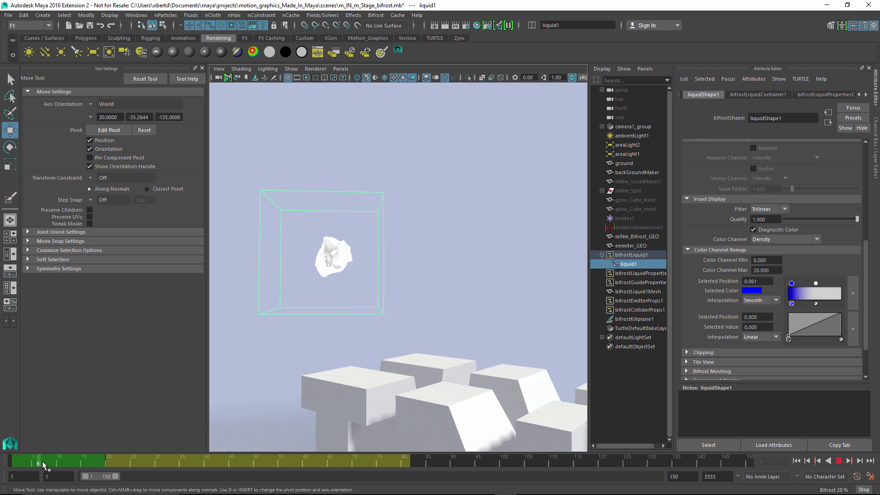
pyautogui.moveTo(42, 464); pyautogui.dragTo(74, 464)
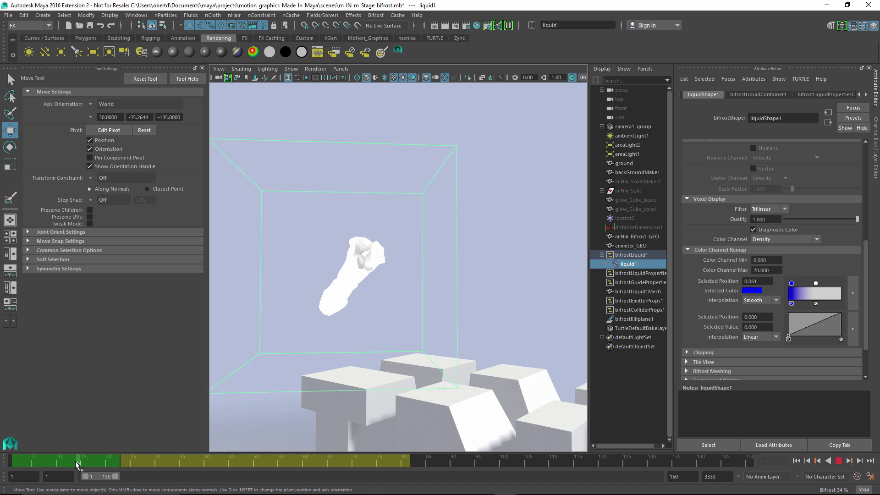
pyautogui.click(839, 462)
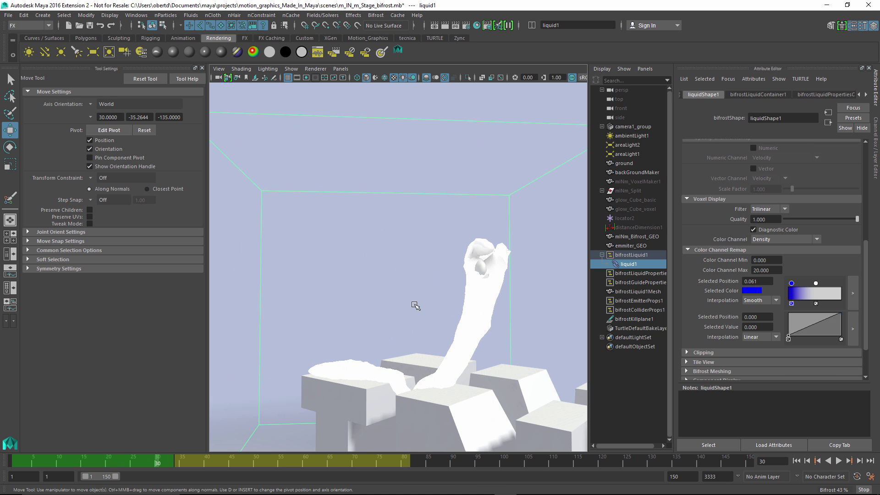
pyautogui.click(641, 301)
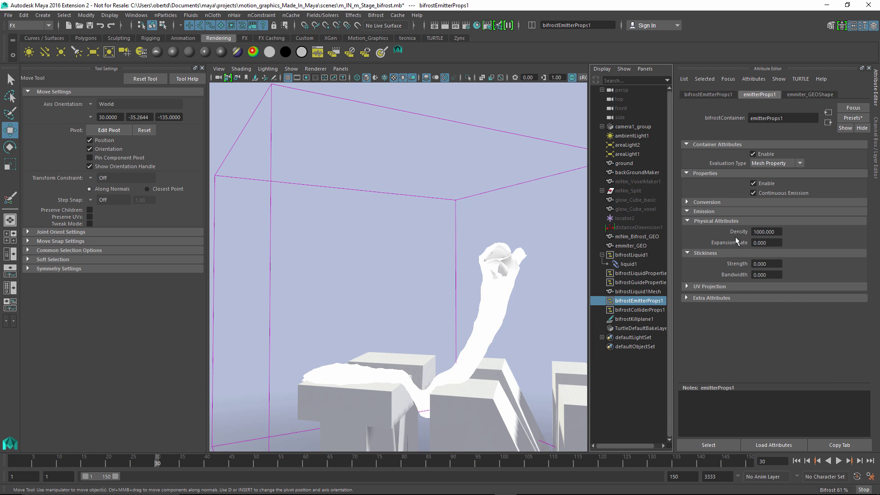
pyautogui.click(627, 265)
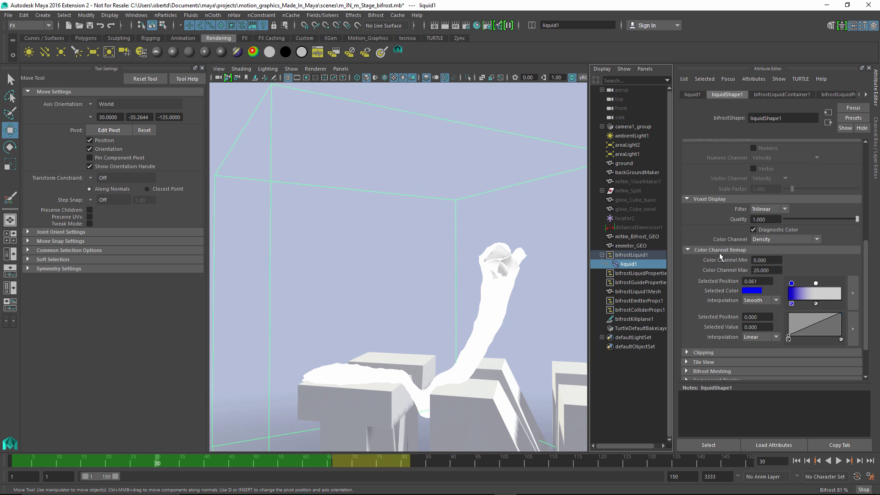
# - Move the white ramp entry to the dense end and set the density maximum to 1000
pyautogui.moveTo(815, 282); pyautogui.dragTo(857, 288)
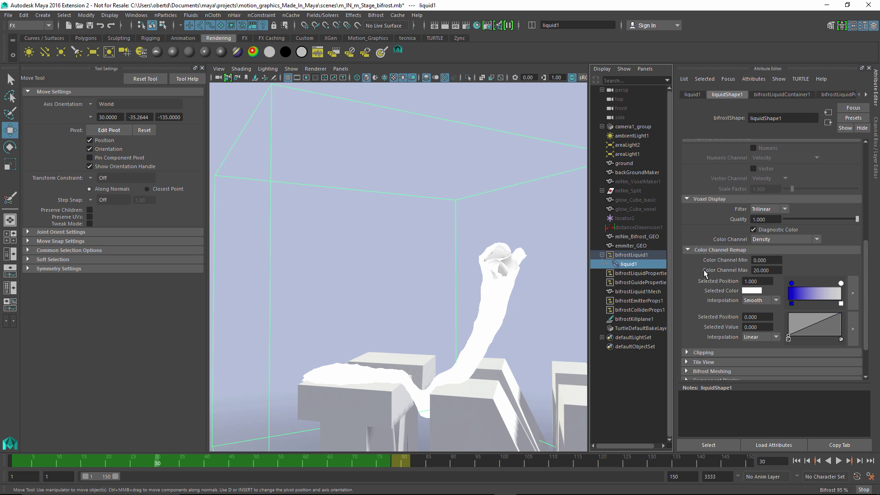
pyautogui.moveTo(752, 270); pyautogui.dragTo(765, 270)
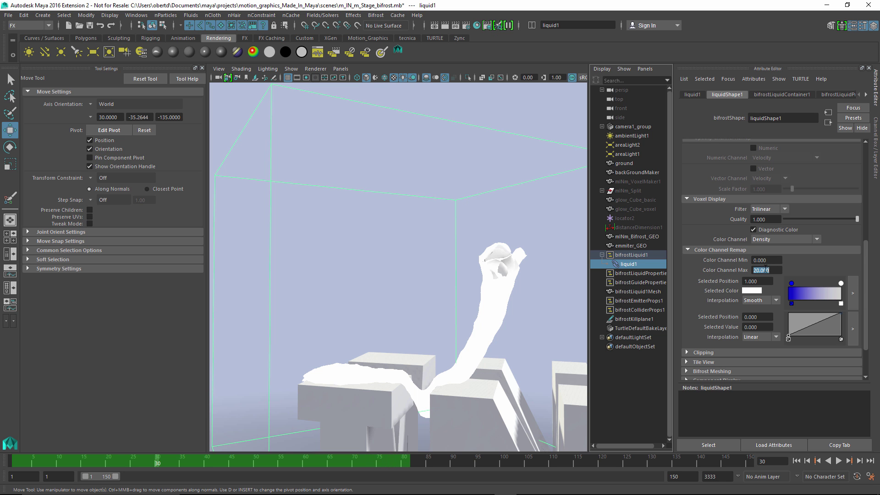
pyautogui.write('1000')
pyautogui.press('Return')
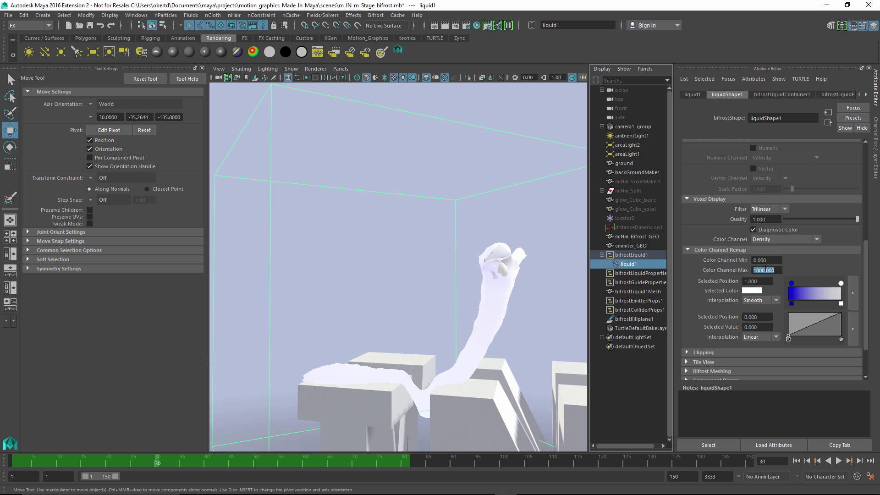
pyautogui.keyDown('alt'); pyautogui.moveTo(429, 279); pyautogui.dragTo(339, 258); pyautogui.keyUp('alt')
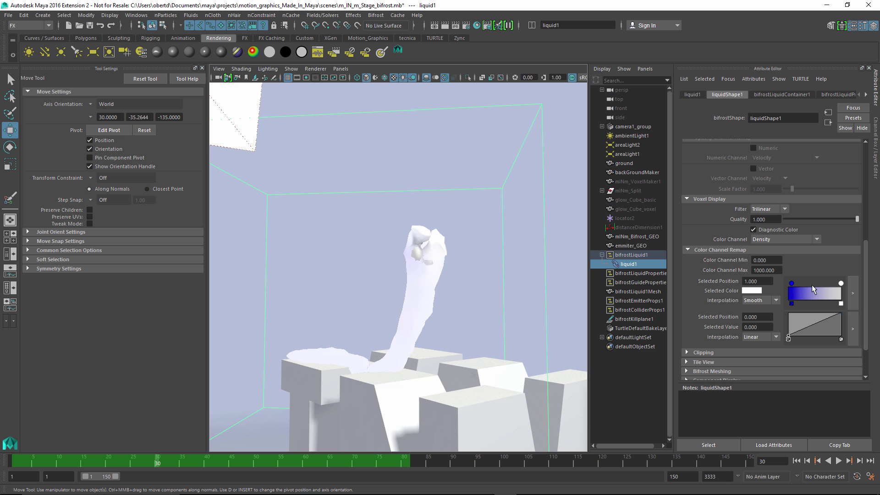
# - Add blue, red and yellow entries to the voxel Color Channel Remap ramp
pyautogui.moveTo(812, 288); pyautogui.dragTo(818, 286)
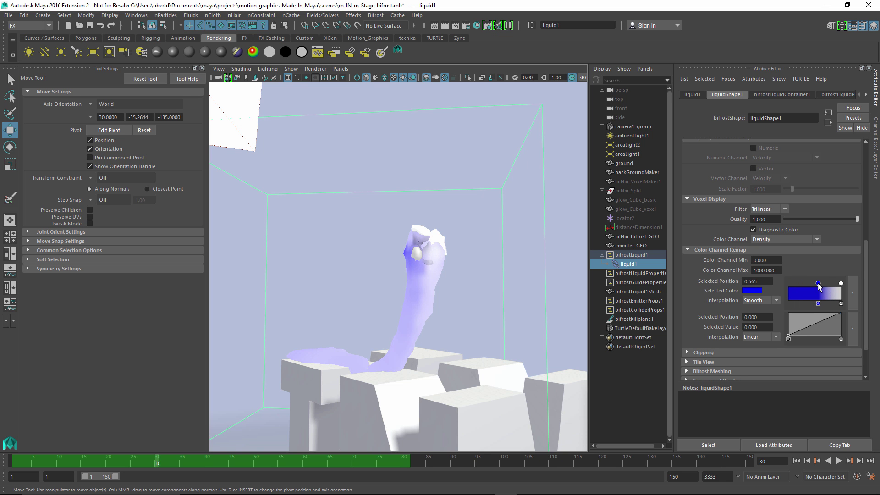
pyautogui.click(829, 295)
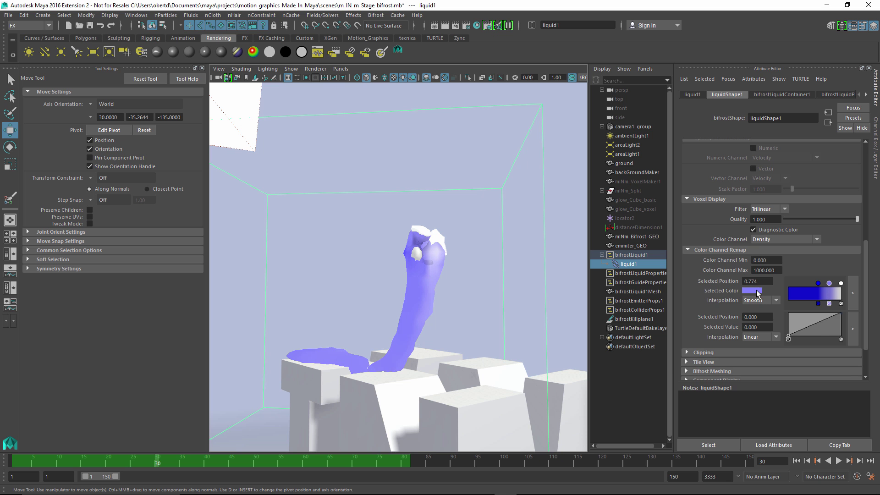
pyautogui.click(753, 291)
pyautogui.click(717, 268)
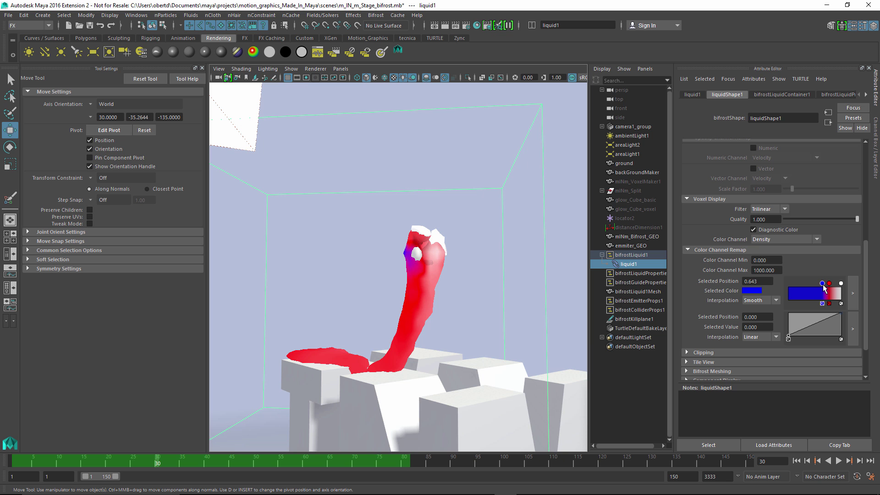
pyautogui.moveTo(828, 284); pyautogui.dragTo(838, 283)
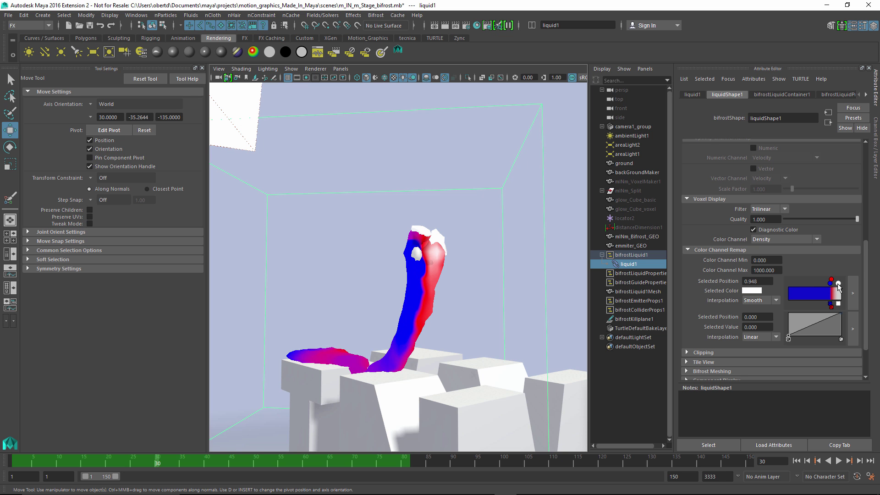
pyautogui.click(752, 291)
pyautogui.click(724, 265)
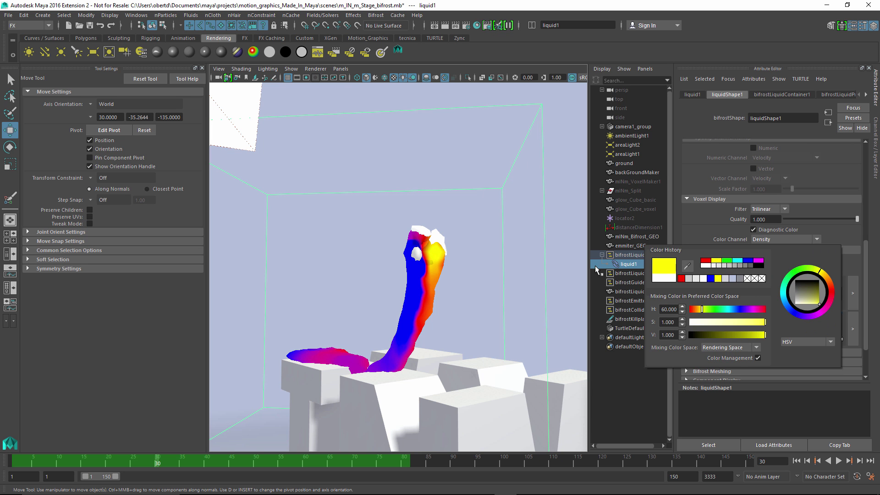
pyautogui.keyDown('alt'); pyautogui.moveTo(359, 267); pyautogui.dragTo(398, 282); pyautogui.keyUp('alt')
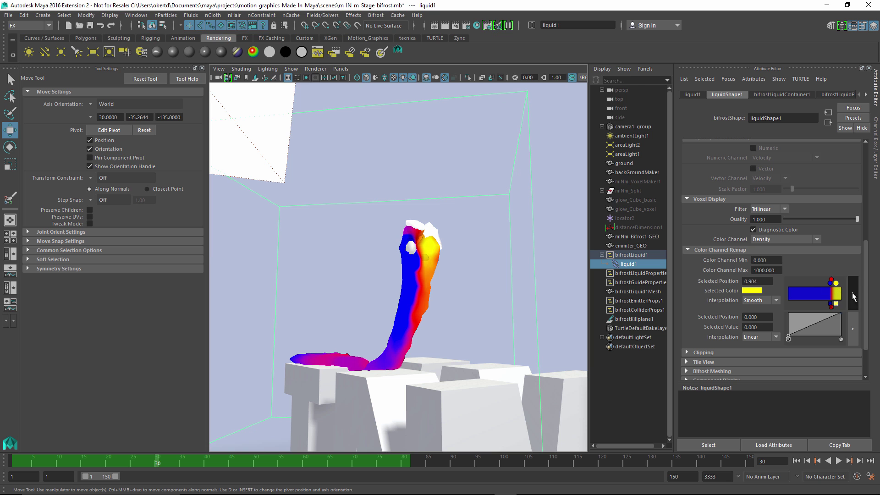
# - Widen the red band in the enlarged ramp editor and shift an entry to 0.826 for yellower liquid
pyautogui.click(853, 296)
pyautogui.click(535, 54)
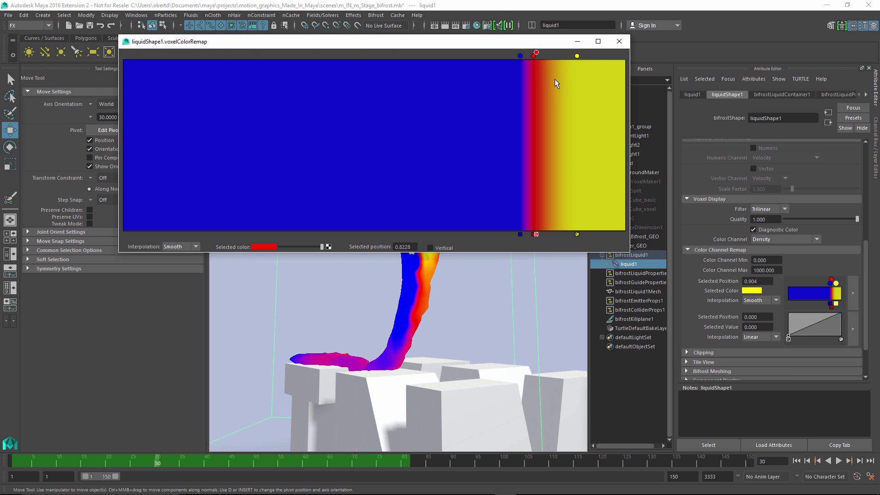
pyautogui.moveTo(555, 79)
pyautogui.mouseDown()
pyautogui.moveTo(570, 79)
pyautogui.moveTo(556, 77)
pyautogui.moveTo(569, 56)
pyautogui.moveTo(529, 57)
pyautogui.mouseUp()
pyautogui.click(578, 41)
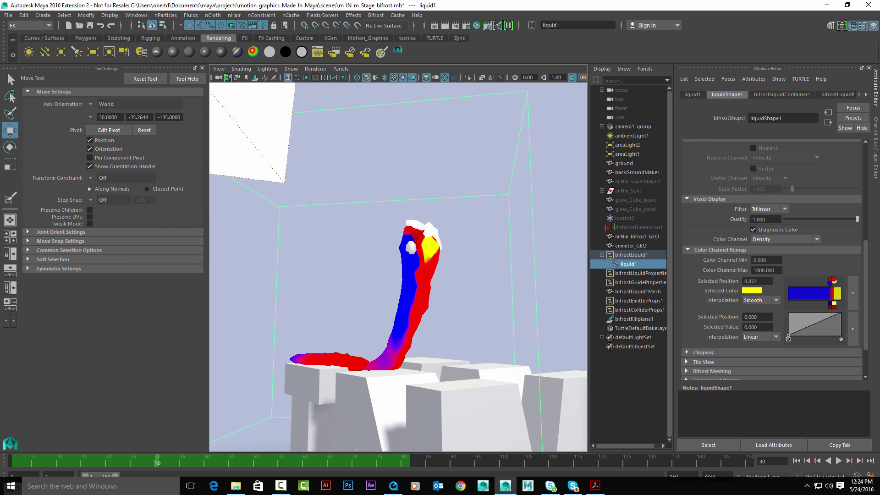
pyautogui.moveTo(117, 457)
pyautogui.mouseDown()
pyautogui.moveTo(67, 457)
pyautogui.moveTo(154, 465)
pyautogui.mouseUp()
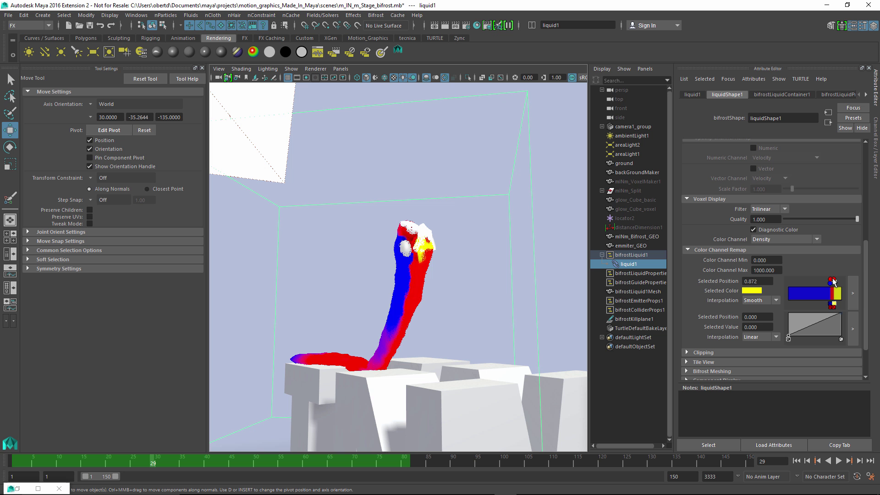
pyautogui.moveTo(833, 282); pyautogui.dragTo(833, 281)
pyautogui.moveTo(504, 284)
pyautogui.keyDown('alt'); pyautogui.mouseDown()
pyautogui.moveTo(320, 298)
pyautogui.moveTo(477, 294)
pyautogui.moveTo(329, 300)
pyautogui.moveTo(218, 416)
pyautogui.mouseUp(); pyautogui.keyUp('alt')
# - Advance to frame 40, test-render the liquid over the IN M letters, and minimize the render window
pyautogui.moveTo(157, 460); pyautogui.dragTo(207, 460)
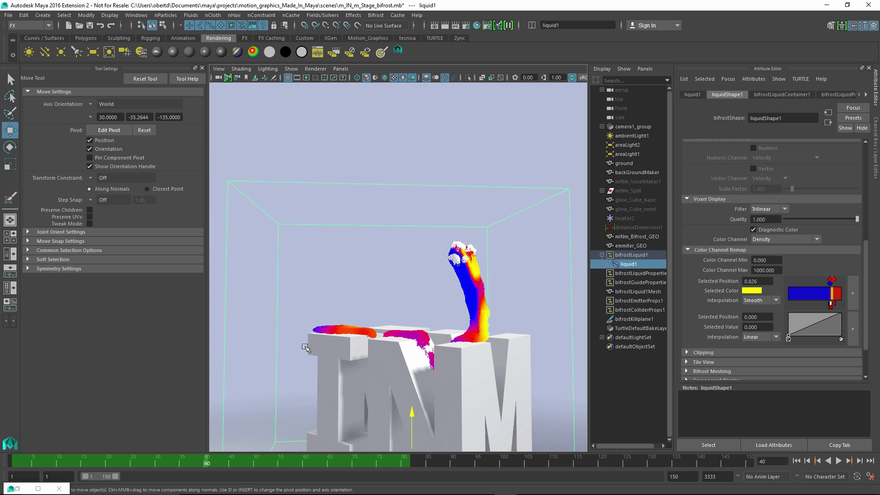
pyautogui.keyDown('alt'); pyautogui.moveTo(330, 243); pyautogui.dragTo(435, 250); pyautogui.keyUp('alt')
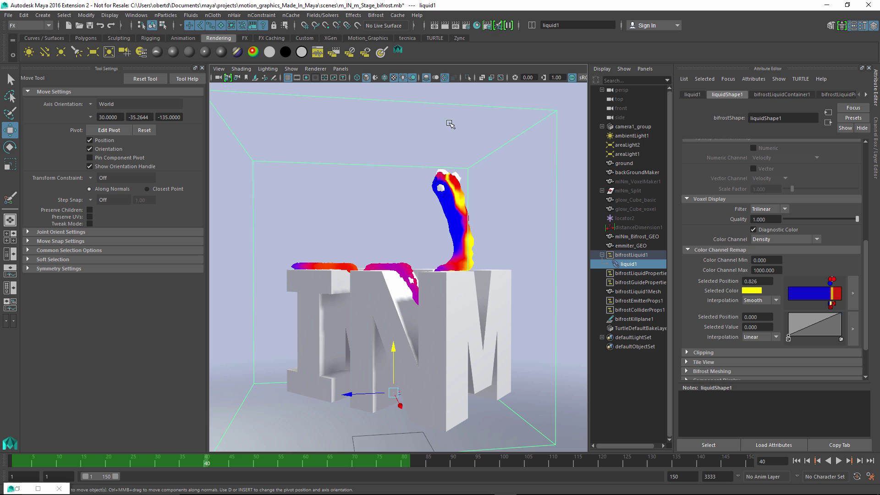
pyautogui.click(433, 25)
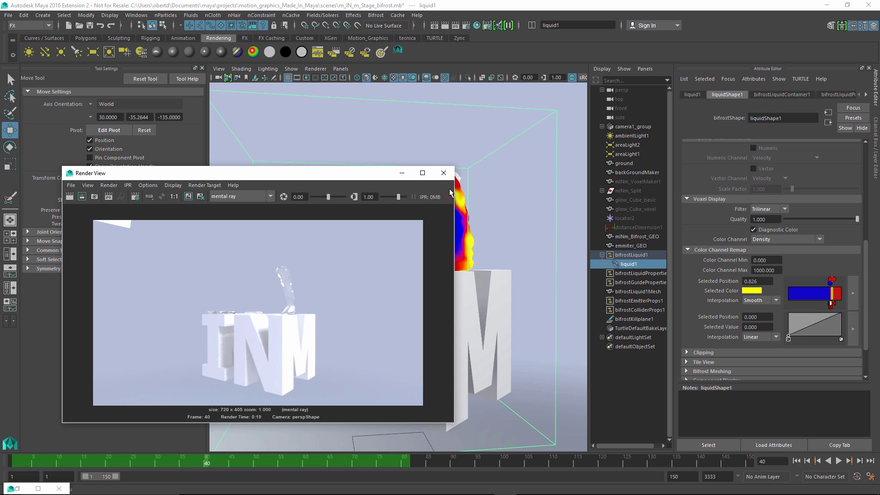
pyautogui.click(403, 173)
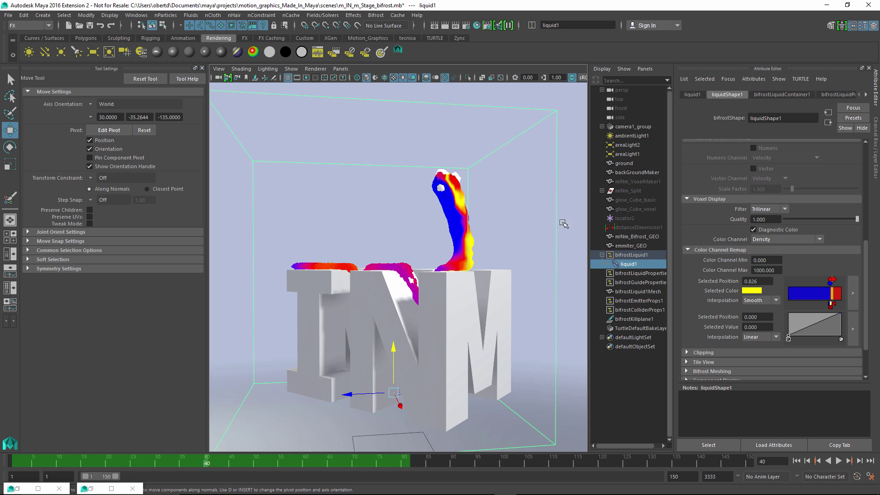
# - Reselect liquid1, show the bifrostLiquidMaterial3 attributes and scroll down to the Diffuse section
pyautogui.click(531, 218)
pyautogui.click(556, 225)
pyautogui.click(864, 95)
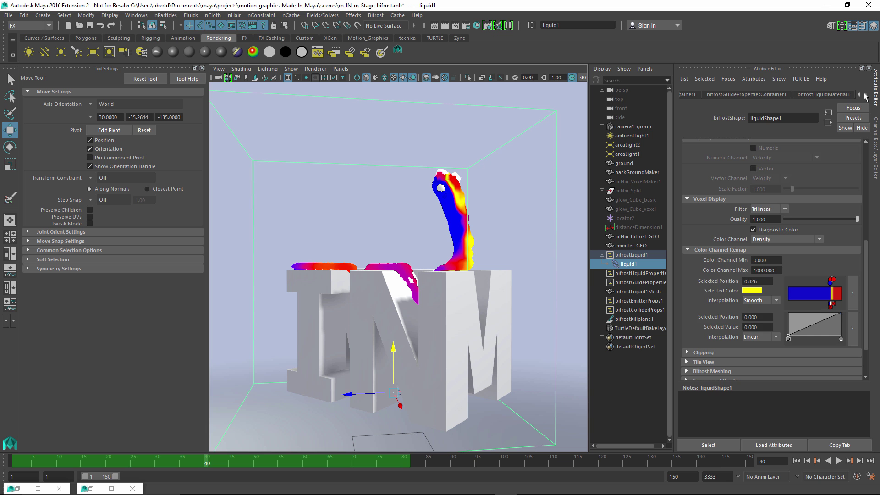
pyautogui.click(824, 95)
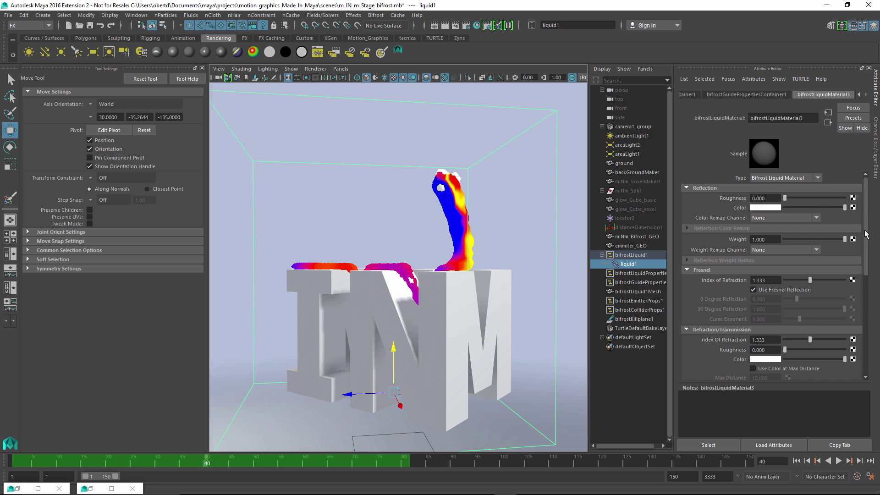
pyautogui.moveTo(865, 233); pyautogui.dragTo(742, 292)
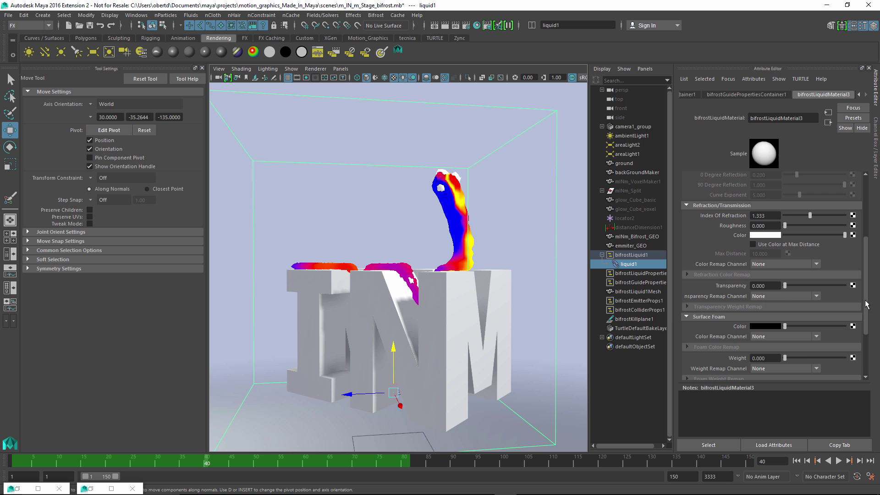
pyautogui.scroll(-3, 867, 309)
pyautogui.moveTo(869, 312)
pyautogui.mouseDown()
pyautogui.moveTo(871, 332)
pyautogui.moveTo(866, 325)
pyautogui.mouseUp()
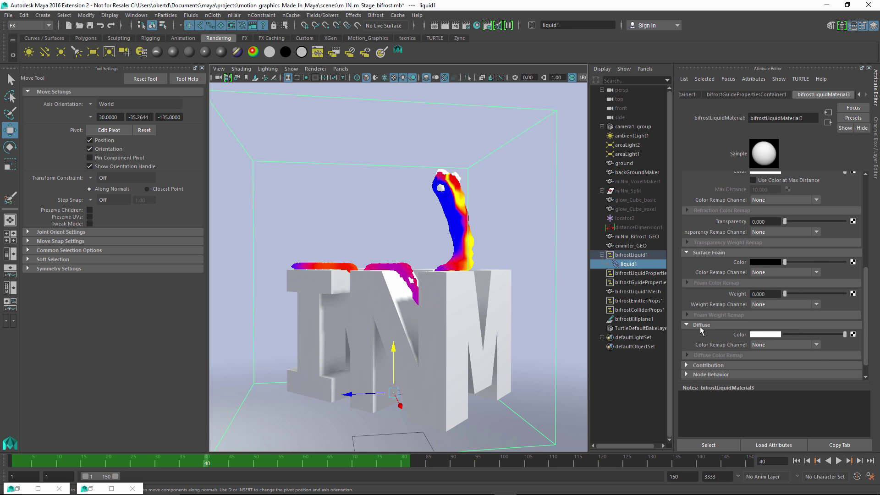
# - Set the Diffuse Color Remap Channel to Density with a remap maximum of 1000
pyautogui.click(771, 344)
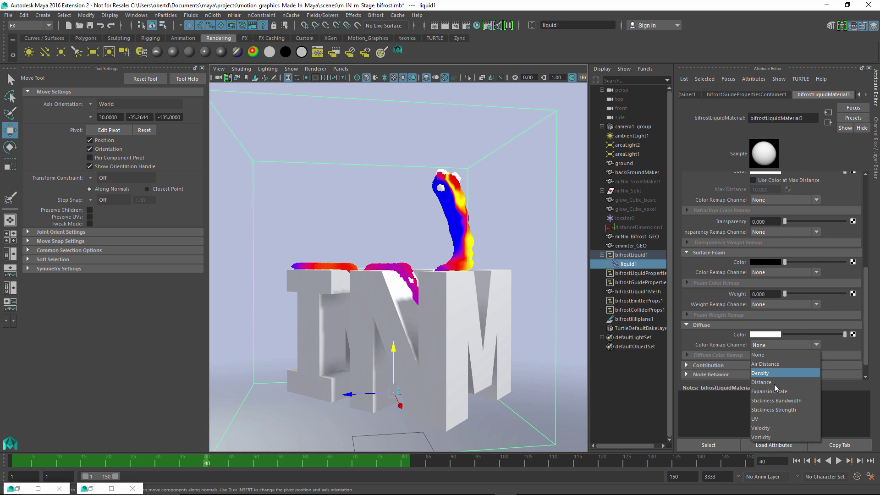
pyautogui.click(760, 373)
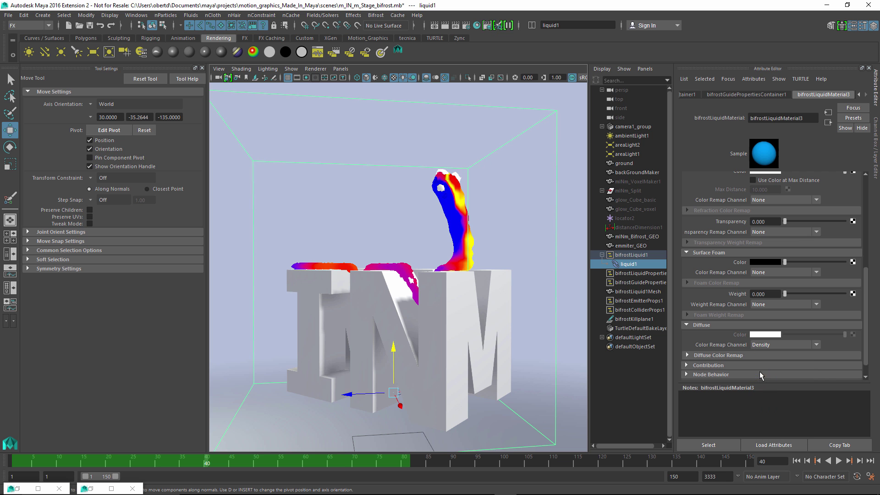
pyautogui.click(687, 355)
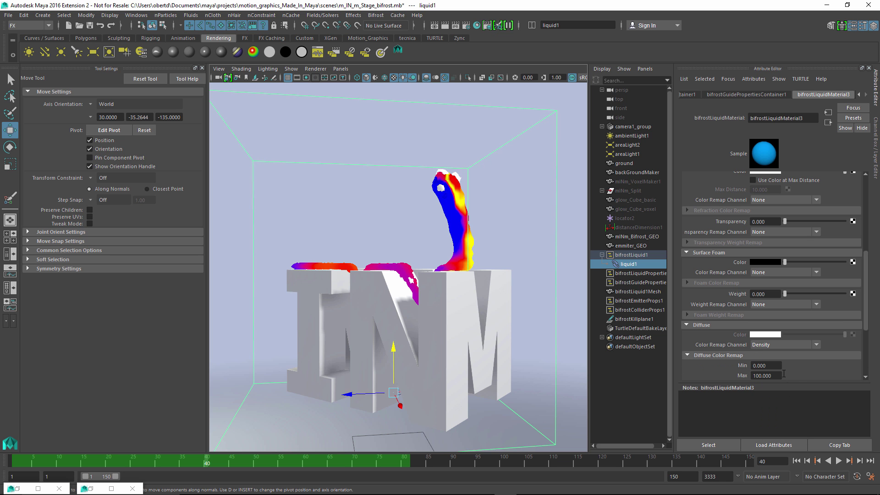
pyautogui.moveTo(866, 315); pyautogui.dragTo(865, 320)
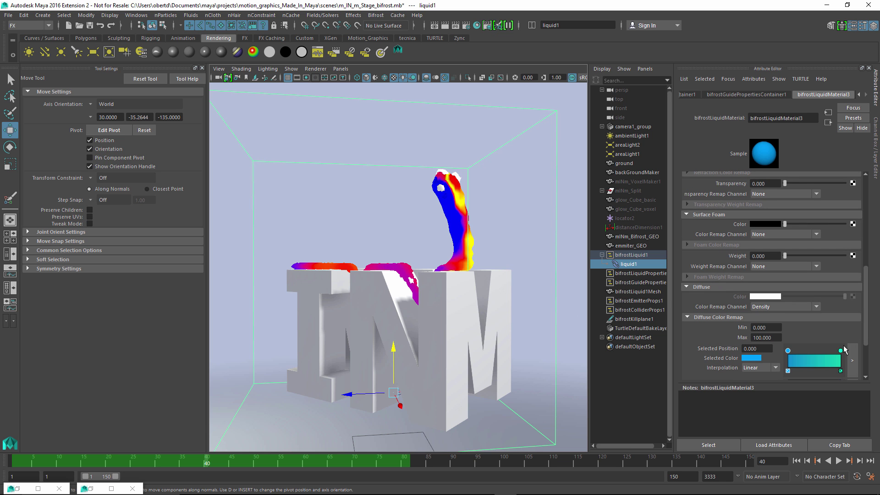
pyautogui.click(769, 338)
pyautogui.write('10')
pyautogui.press('Return')
# - Make the first diffuse ramp stop red at 0.817, add a blue stop at 0.843, and add a yellow stop
pyautogui.moveTo(787, 351); pyautogui.dragTo(830, 350)
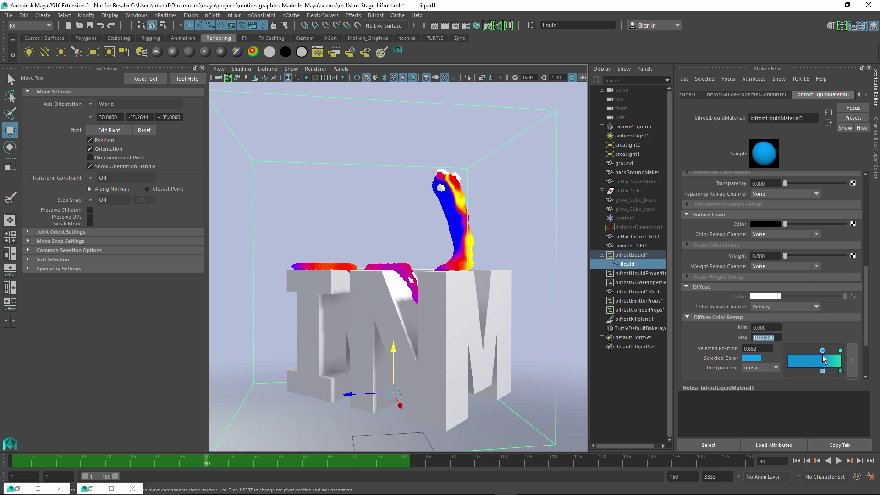
pyautogui.click(749, 357)
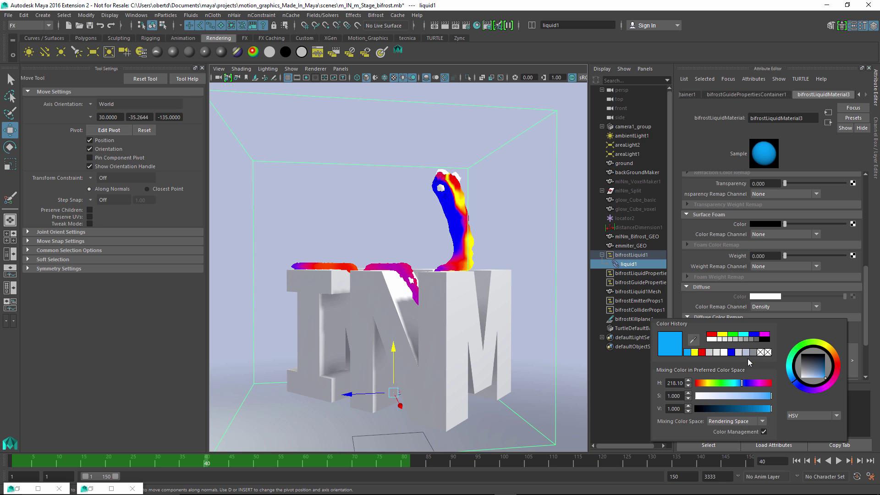
pyautogui.click(702, 352)
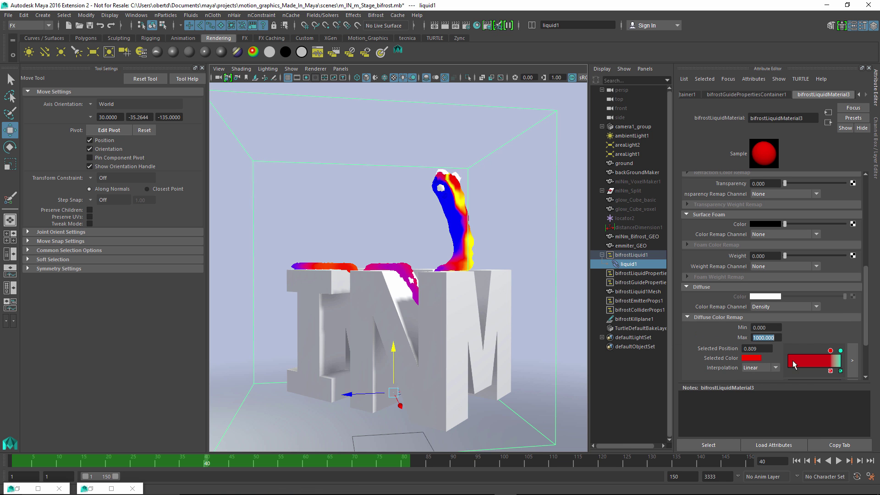
pyautogui.click(832, 361)
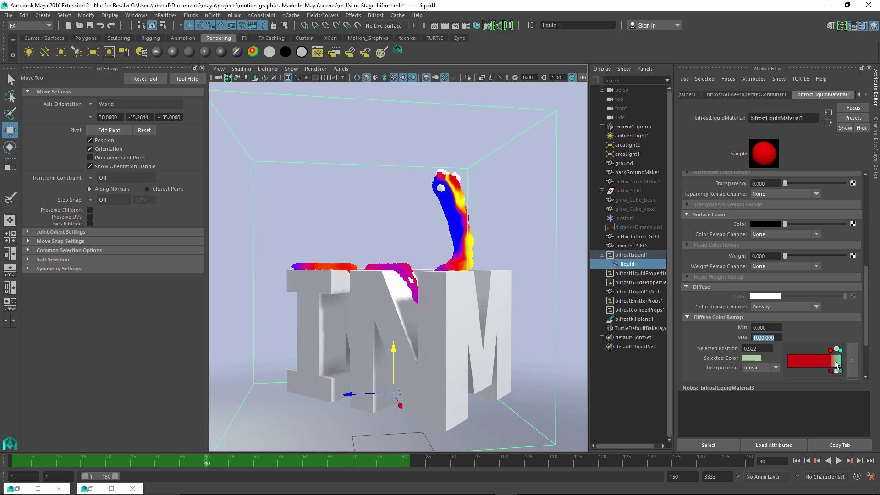
pyautogui.click(751, 356)
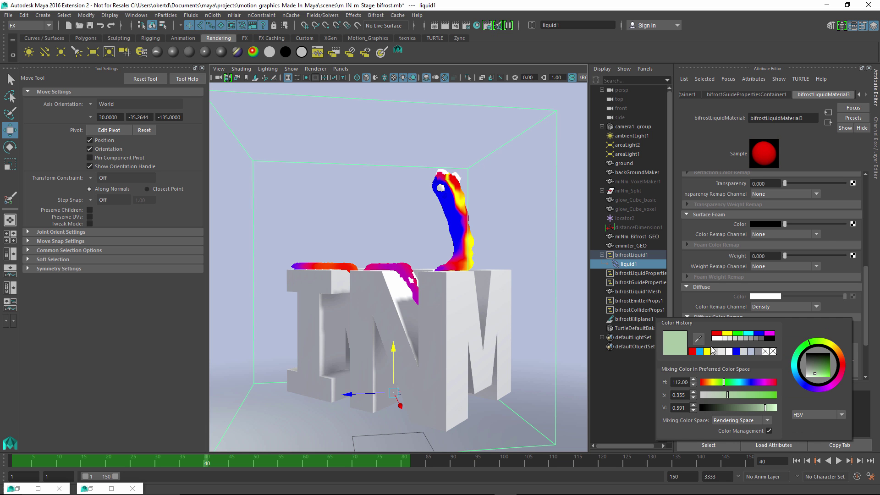
pyautogui.click(736, 351)
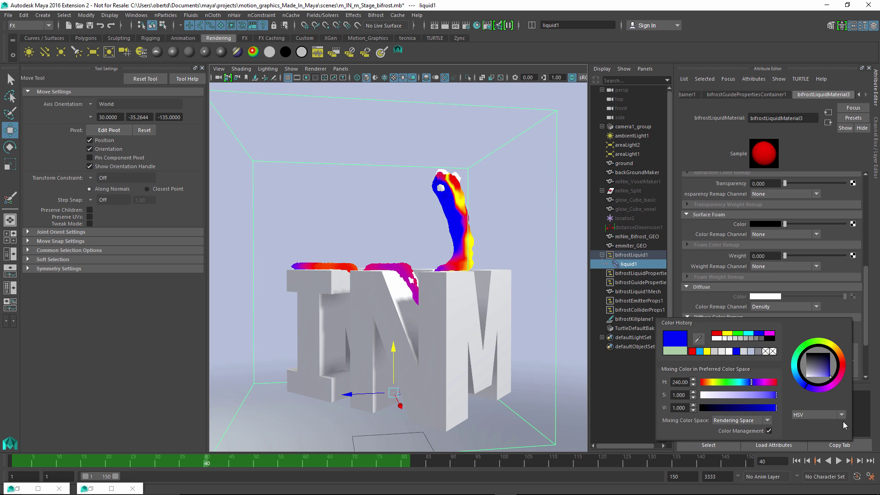
pyautogui.moveTo(840, 351); pyautogui.dragTo(836, 351)
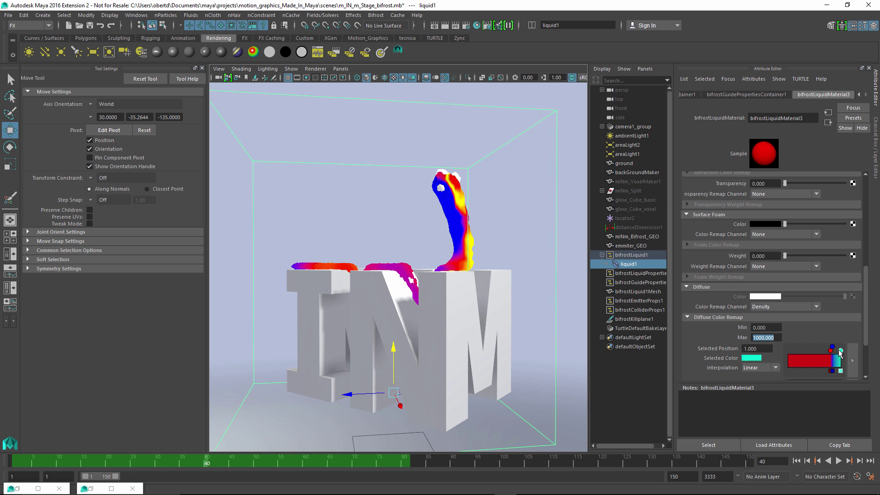
pyautogui.click(754, 358)
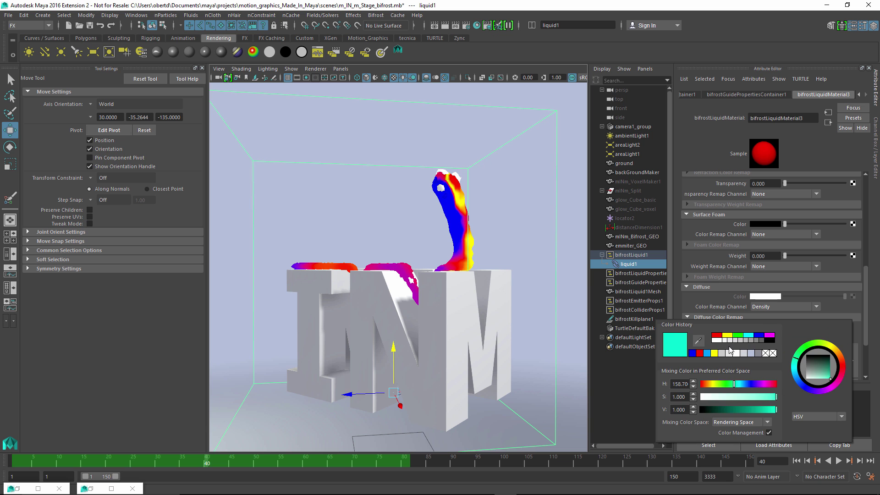
pyautogui.click(729, 336)
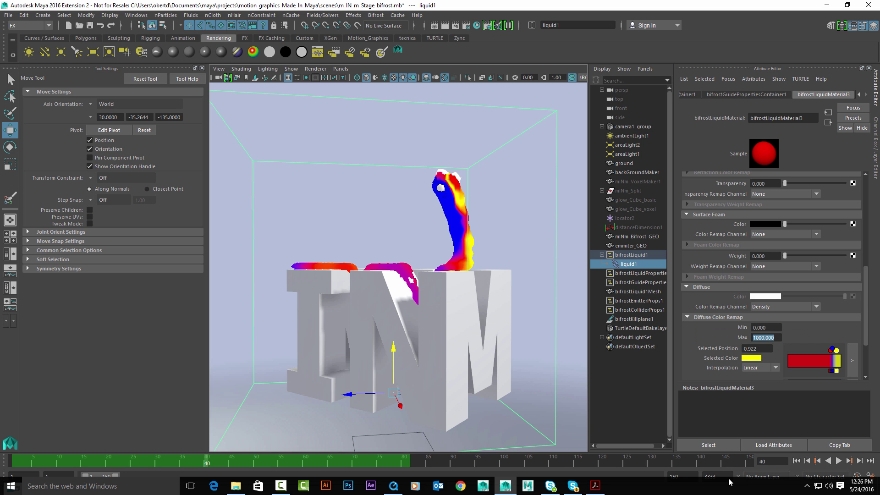
# - In the larger diffuse ramp editor, add a purple stop near 0.9032 and move red to 0.823
pyautogui.click(835, 362)
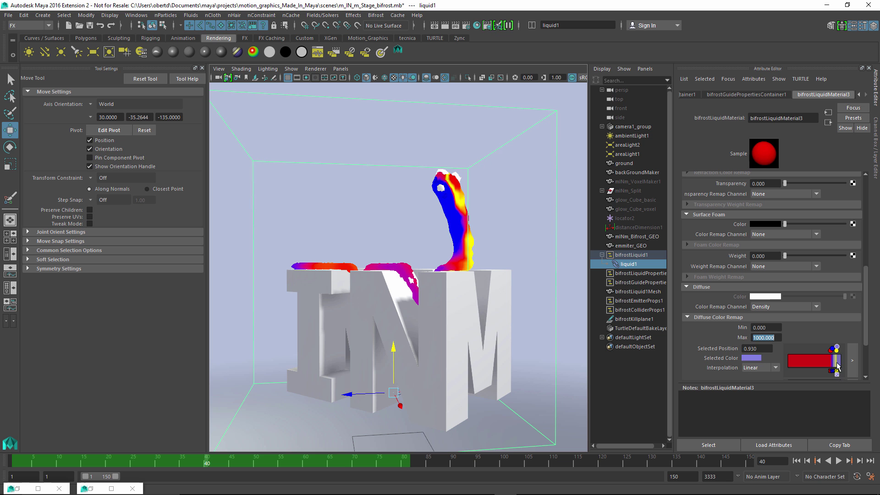
pyautogui.click(832, 370)
pyautogui.click(850, 362)
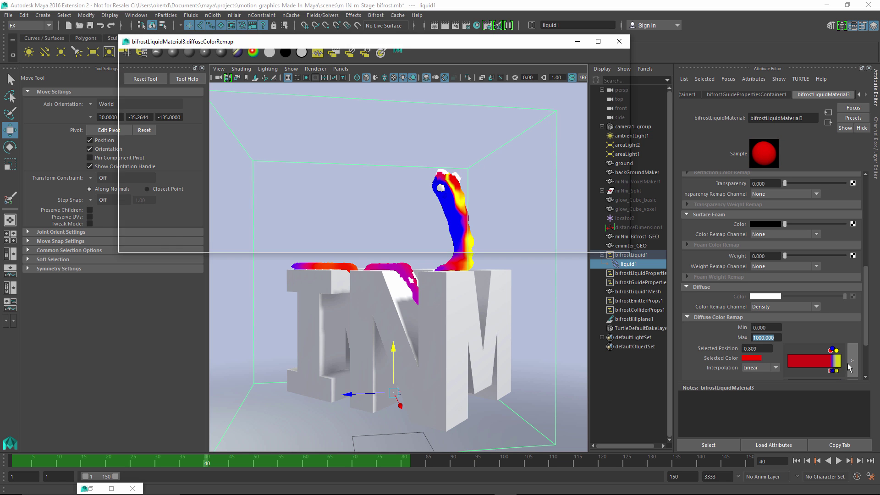
pyautogui.moveTo(542, 76); pyautogui.dragTo(575, 82)
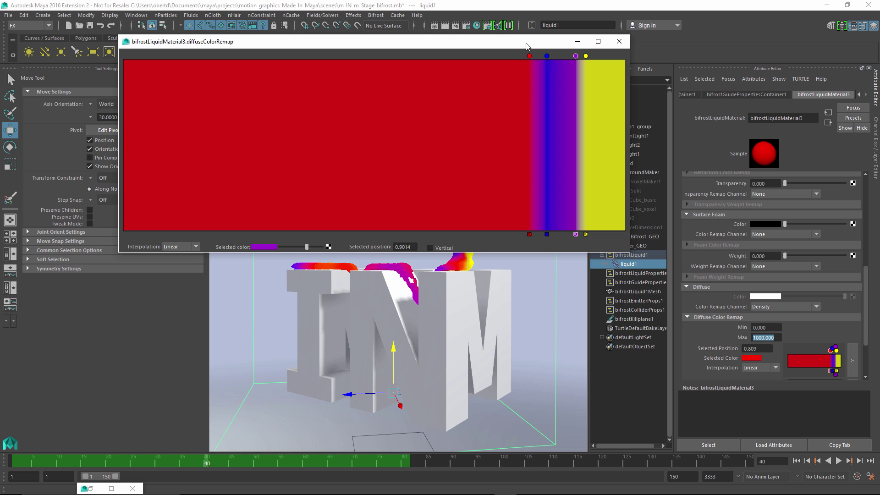
pyautogui.moveTo(530, 56); pyautogui.dragTo(536, 56)
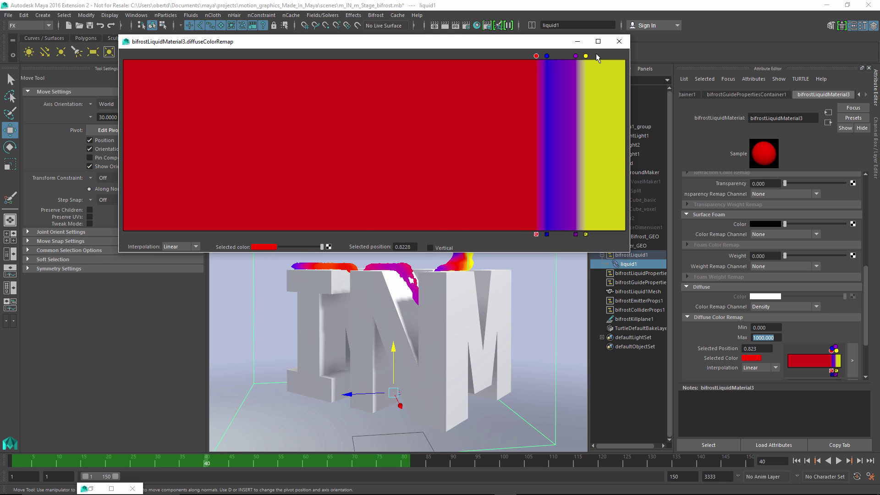
pyautogui.click(577, 42)
pyautogui.keyDown('alt'); pyautogui.moveTo(429, 195); pyautogui.dragTo(471, 81); pyautogui.keyUp('alt')
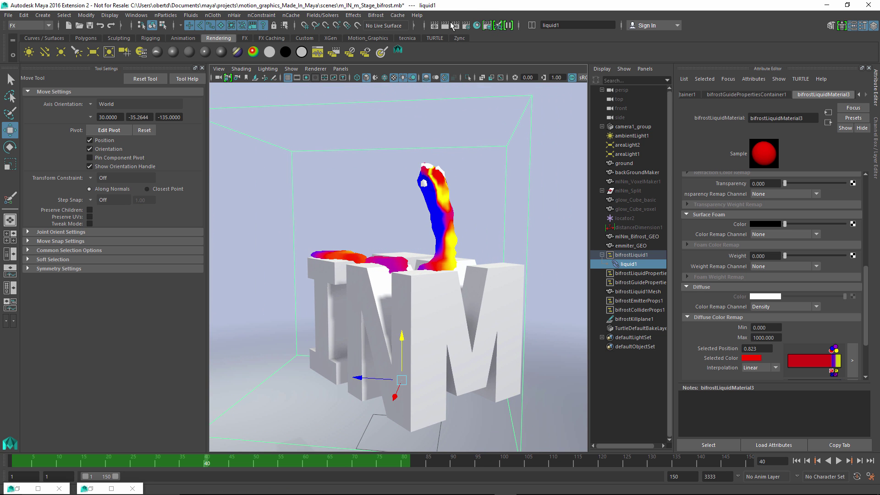
# - Render frame 40, then re-render it from a new perspective angle
pyautogui.click(443, 25)
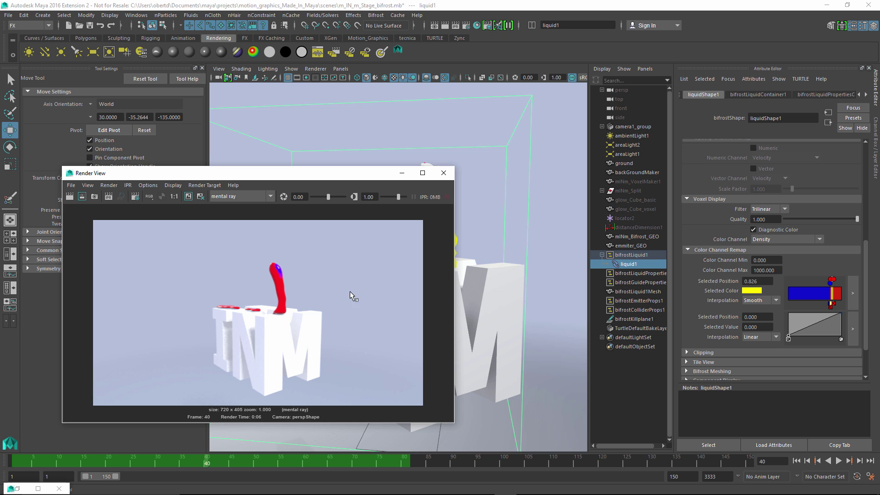
pyautogui.keyDown('alt'); pyautogui.moveTo(465, 273); pyautogui.dragTo(358, 261); pyautogui.keyUp('alt')
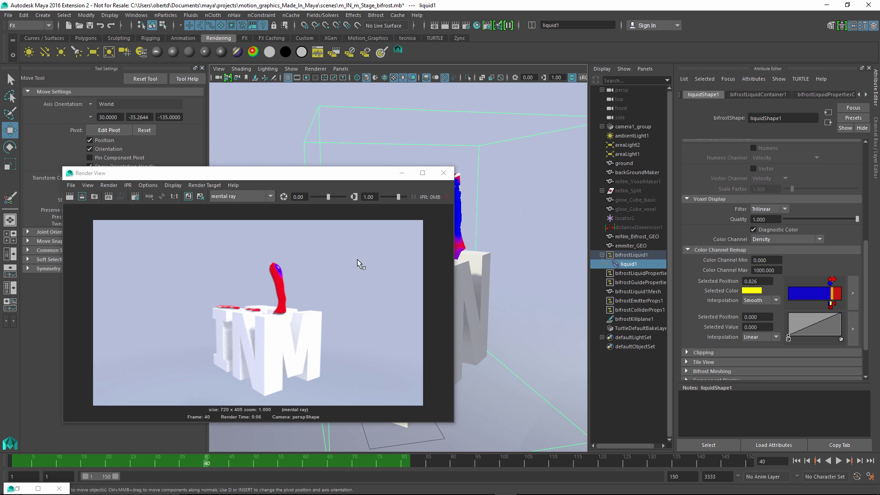
pyautogui.click(70, 196)
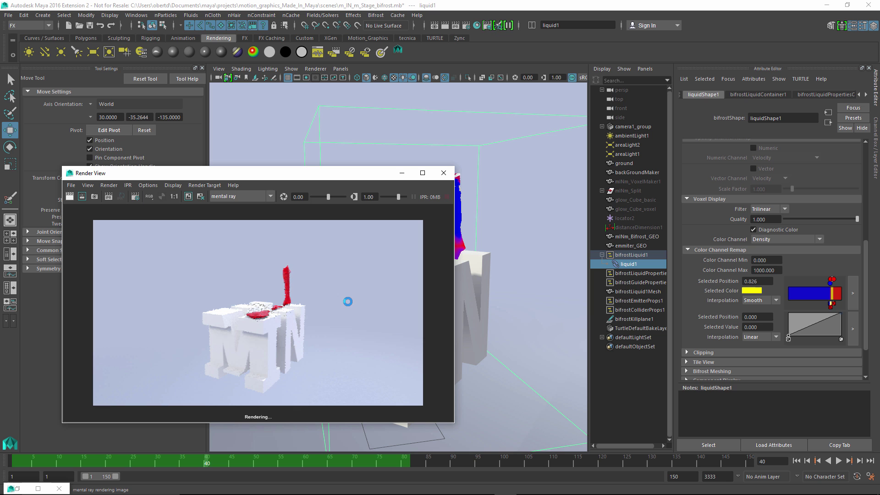
# - In the voxel ramp editor, move the yellow stop toward blue and add a yellow point at 0.8128
pyautogui.click(852, 295)
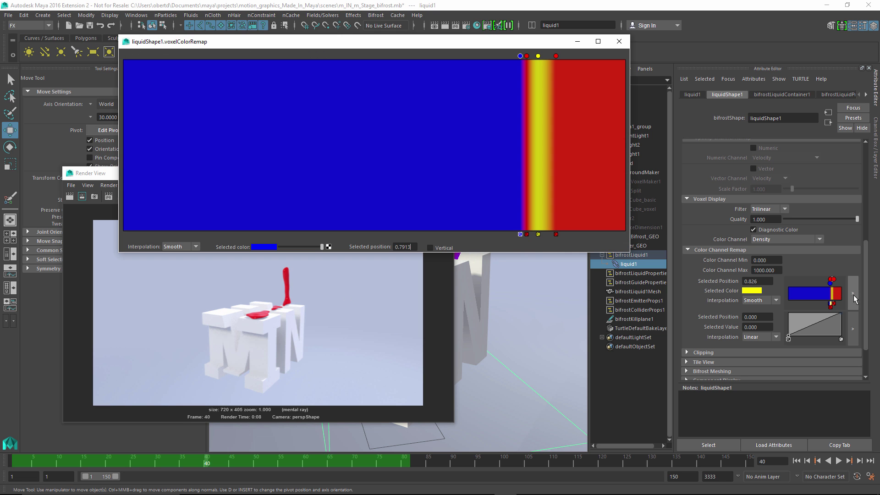
pyautogui.click(520, 233)
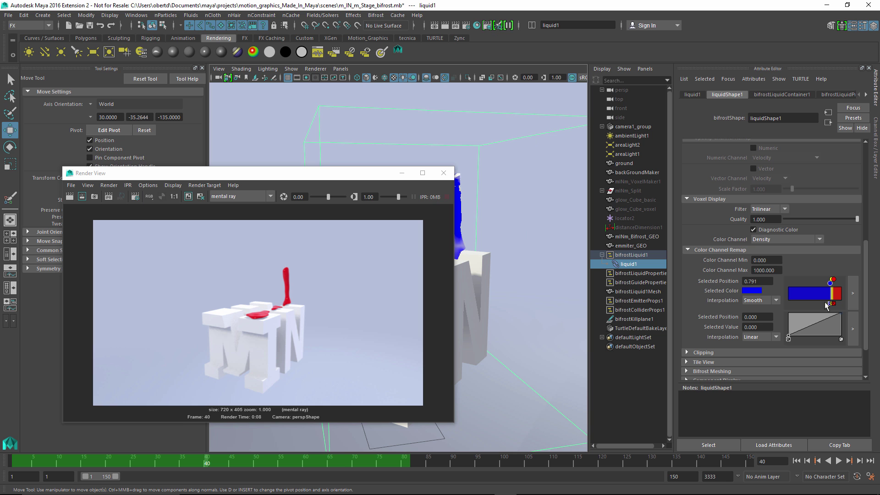
pyautogui.click(852, 293)
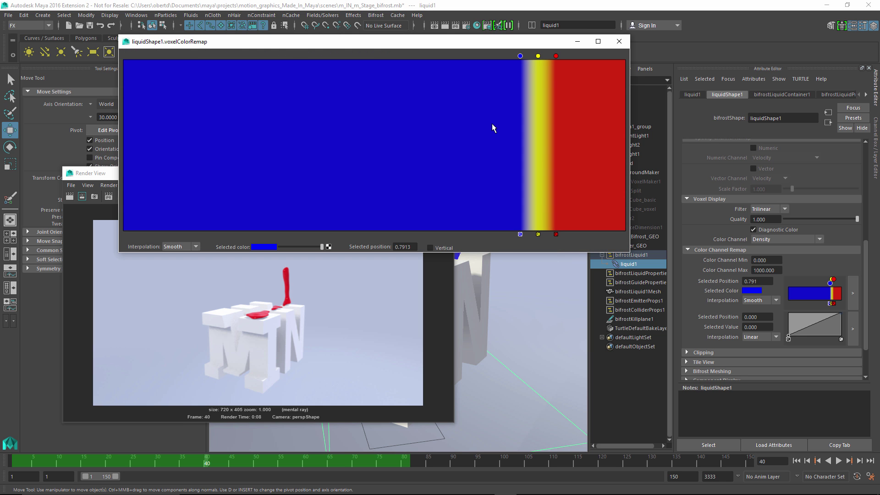
pyautogui.moveTo(538, 56)
pyautogui.mouseDown()
pyautogui.moveTo(522, 57)
pyautogui.moveTo(547, 86)
pyautogui.moveTo(568, 56)
pyautogui.mouseUp()
pyautogui.click(531, 84)
pyautogui.click(578, 41)
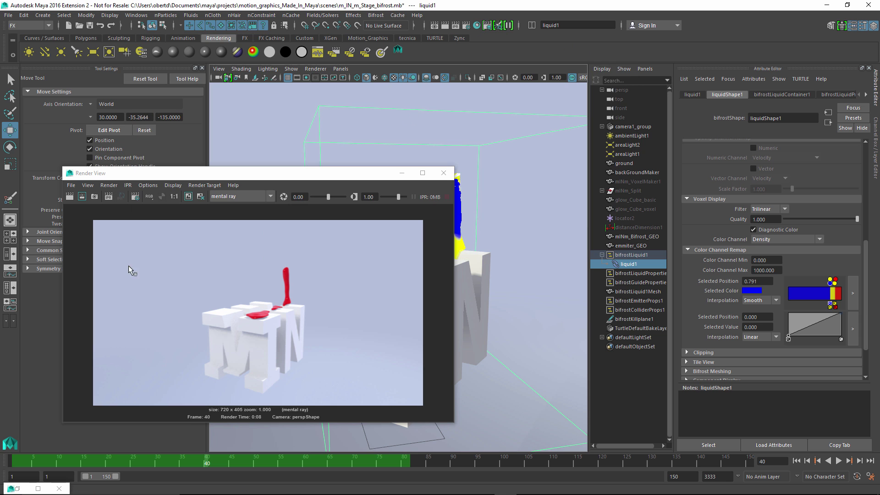
# - Re-render the frame with the new ramp, then render again from an angle around the letter I
pyautogui.click(69, 197)
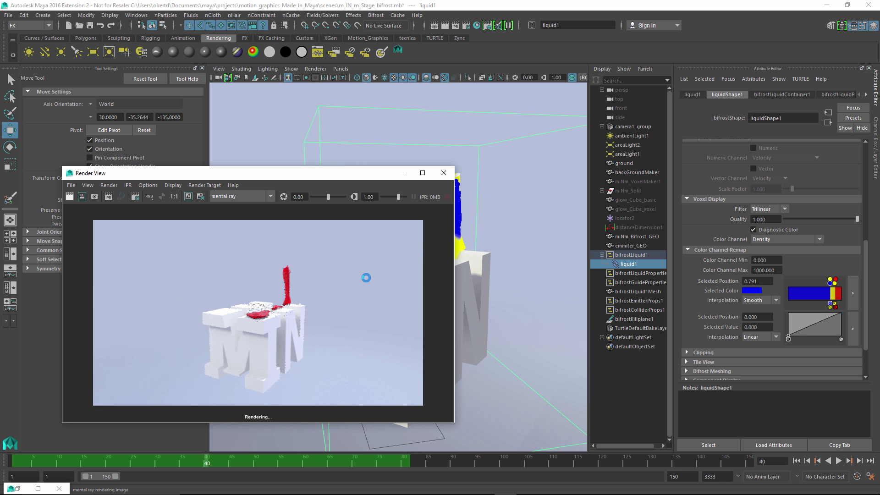
pyautogui.keyDown('alt'); pyautogui.moveTo(450, 245); pyautogui.dragTo(431, 174); pyautogui.keyUp('alt')
pyautogui.click(69, 196)
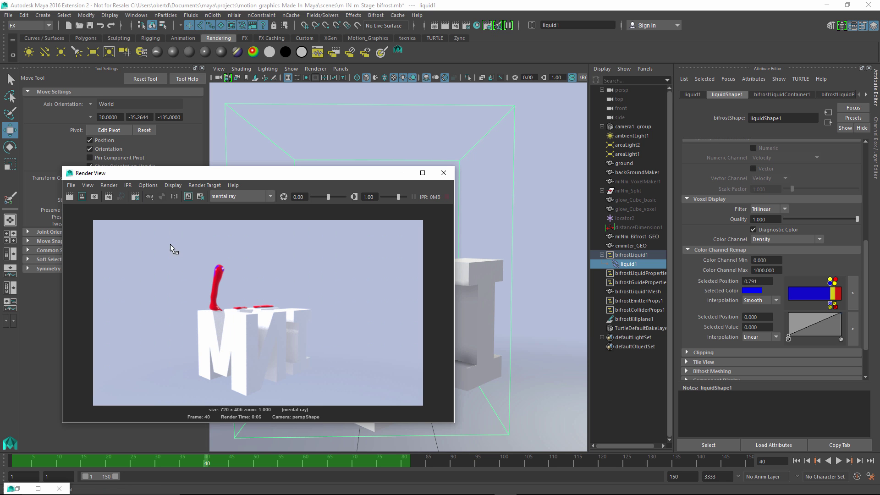
# - Play the made_IN_maya movie and pause it at 00:00:03 on the multicoloured liquid
pyautogui.hotkey('alt', 'Tab')
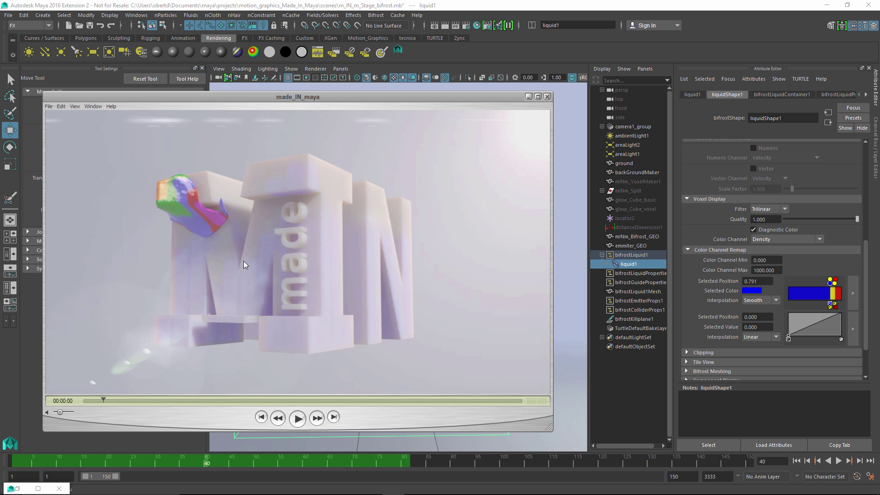
pyautogui.click(299, 419)
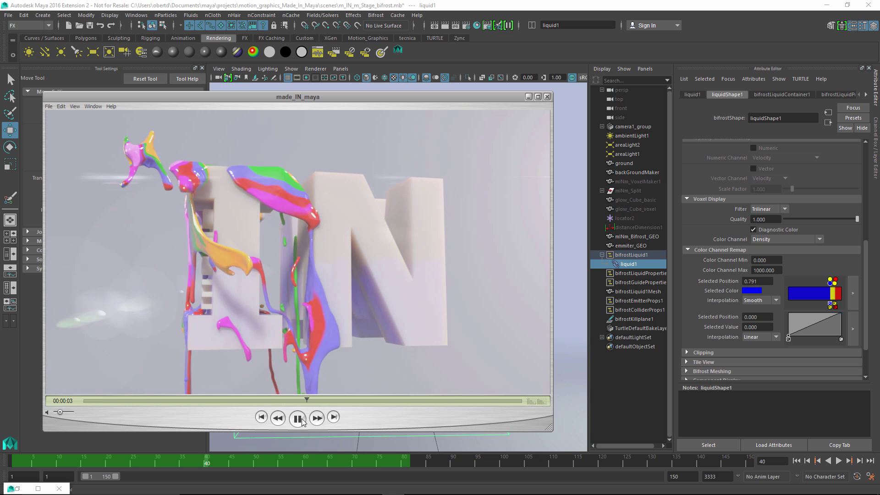
pyautogui.click(359, 261)
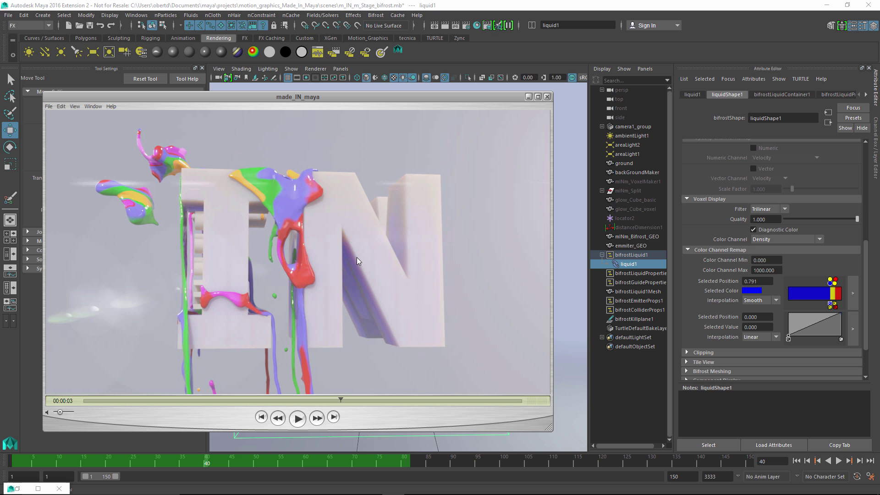